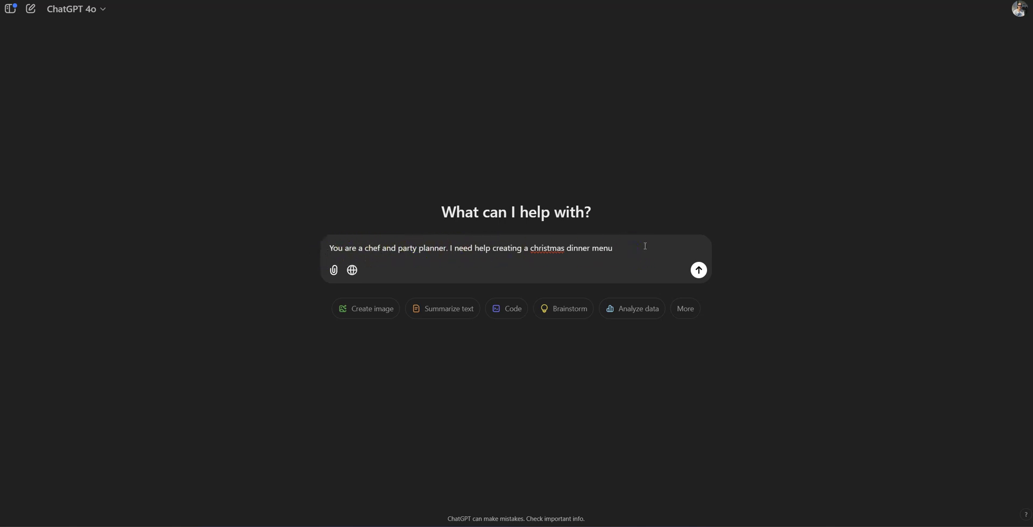
- Submit the prompt "You are a chef and party planner. I need help creating a christmas dinner menu"
key("Return")
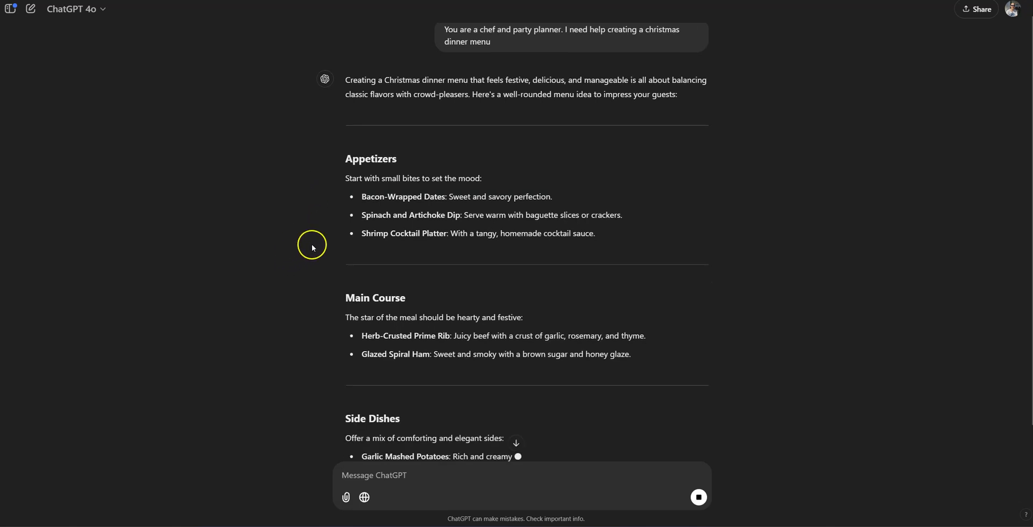
scroll(331, 237, "up", 1)
scroll(331, 238, "down", 1)
scroll(331, 237, "down", 1)
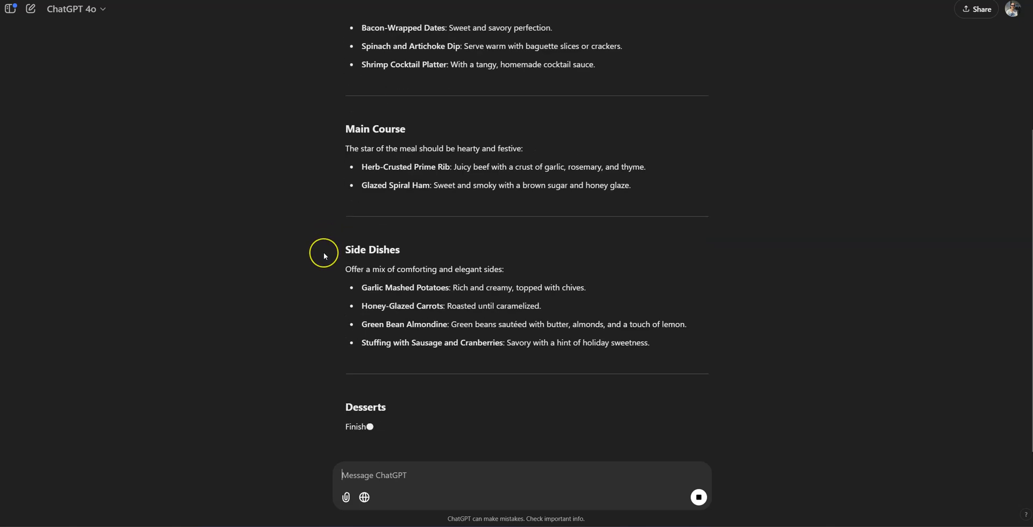
scroll(324, 255, "up", 6)
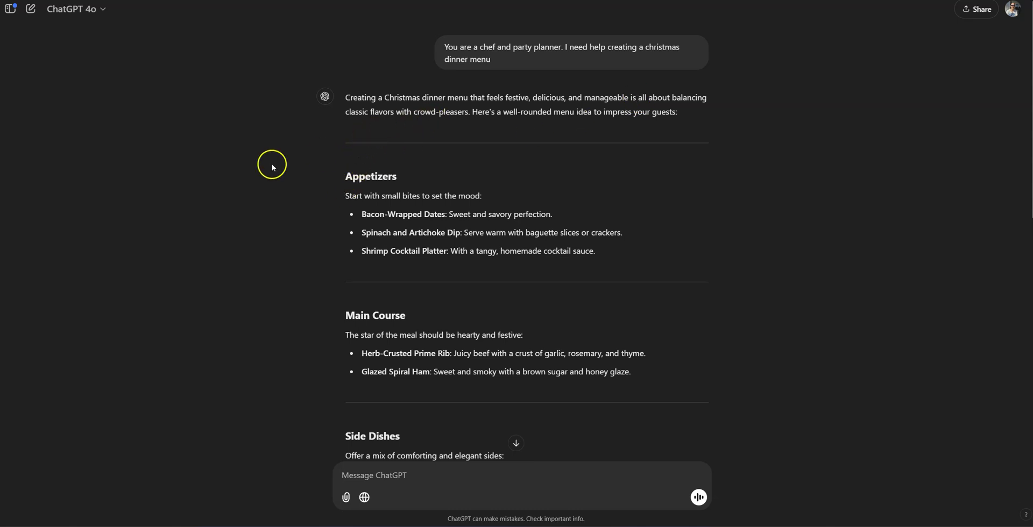
- Examine the suggested Christmas menu from the appetizers through the main course, side dishes, desserts and drinks
scroll(331, 185, "down", 2)
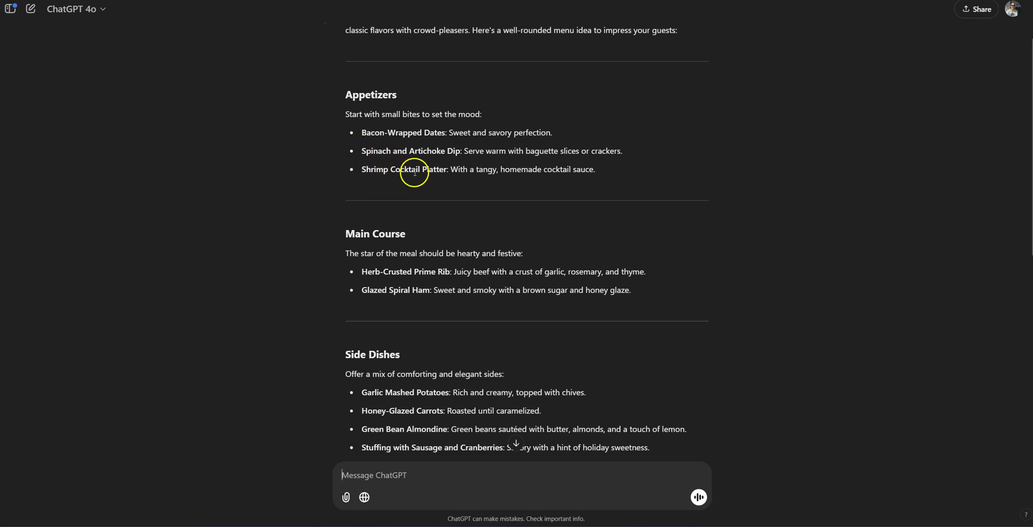
scroll(414, 172, "down", 2)
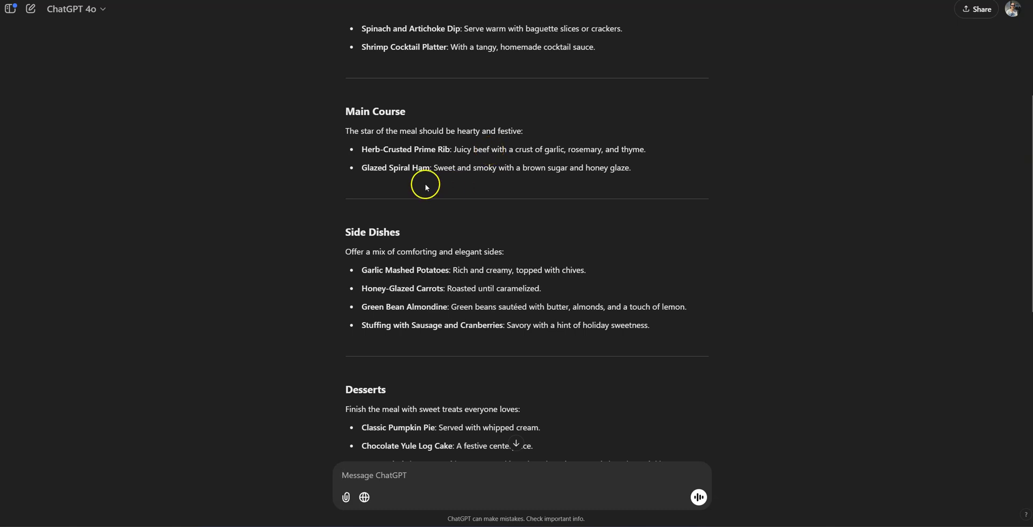
scroll(418, 165, "down", 2)
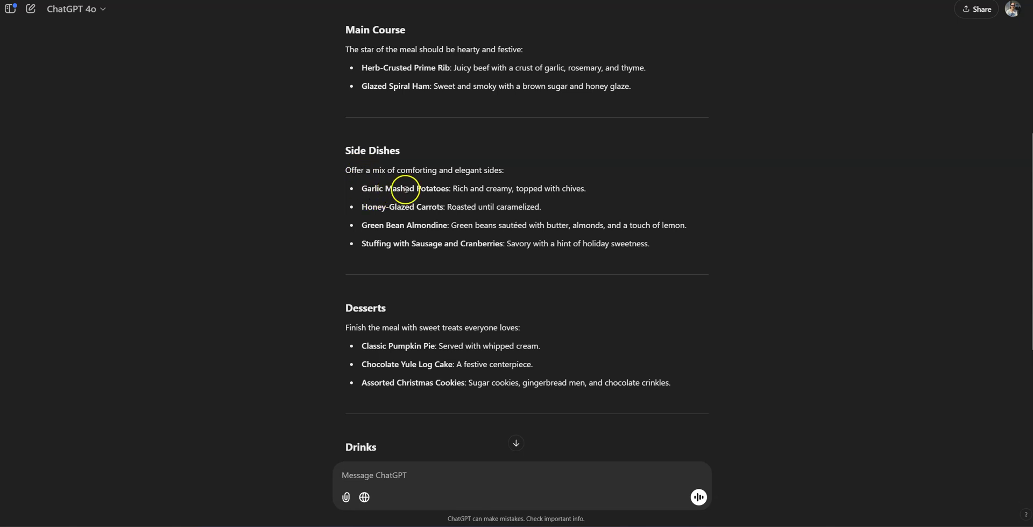
scroll(366, 263, "down", 3)
scroll(333, 194, "down", 2)
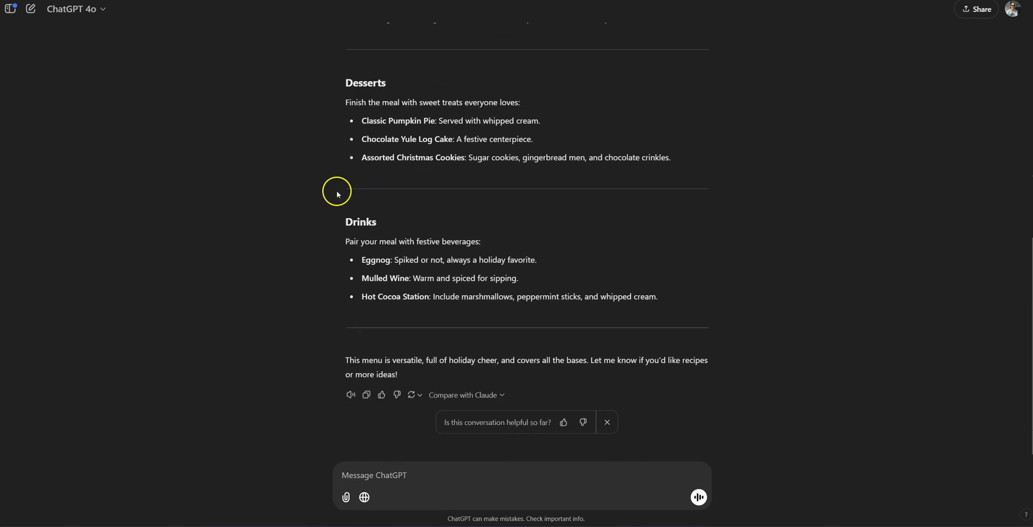
scroll(377, 281, "up", 1)
scroll(377, 281, "up", 8)
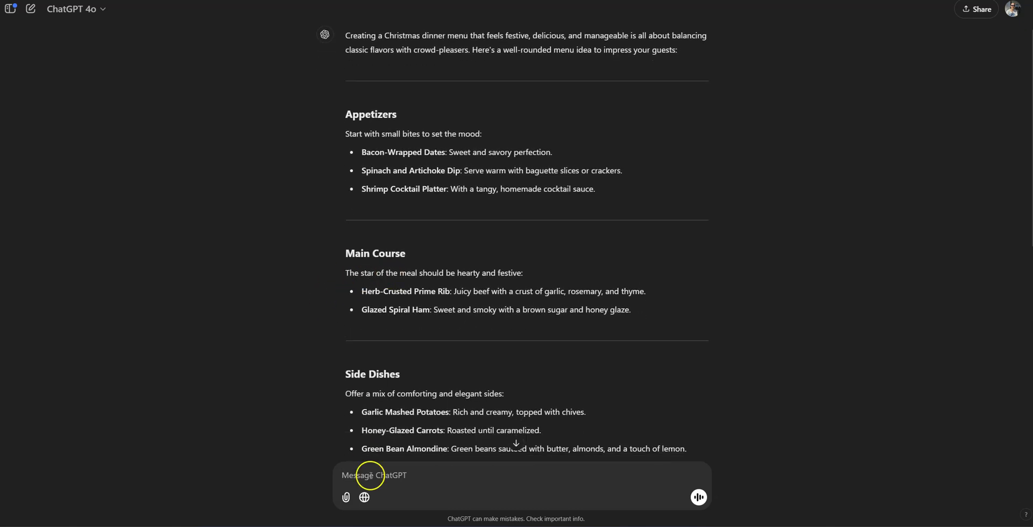
- Highlight the Herb-Crusted Prime Rib and Glazed Spiral Ham entries under Main Course to review the suggested mains
type("WQe")
left_click_drag(356, 290, 572, 310)
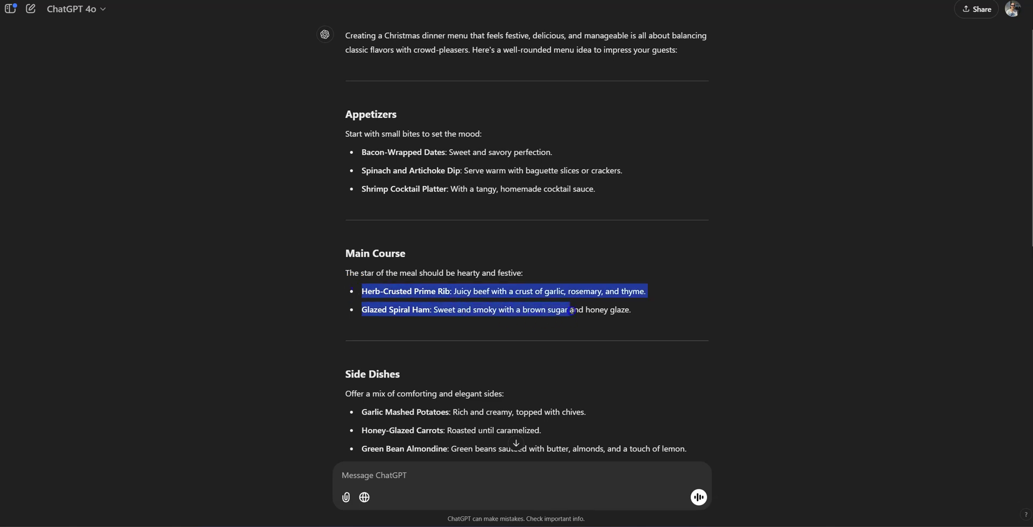
left_click(357, 290)
left_click_drag(371, 291, 619, 291)
left_click(491, 301)
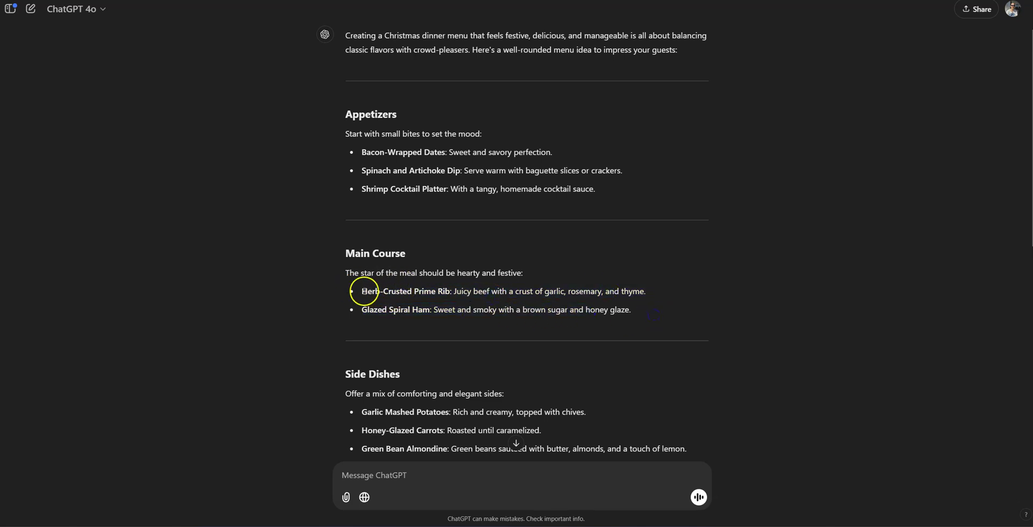
left_click_drag(365, 291, 446, 286)
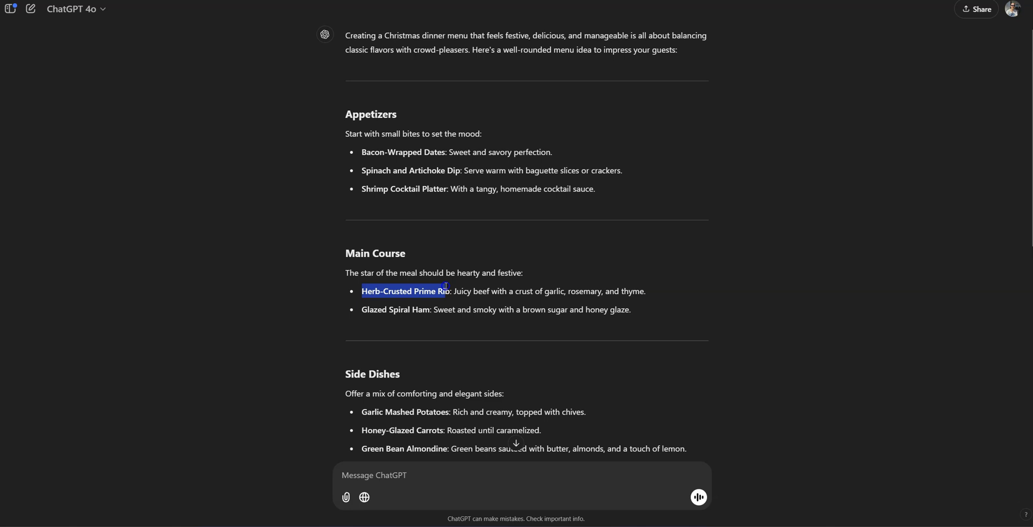
left_click(624, 292)
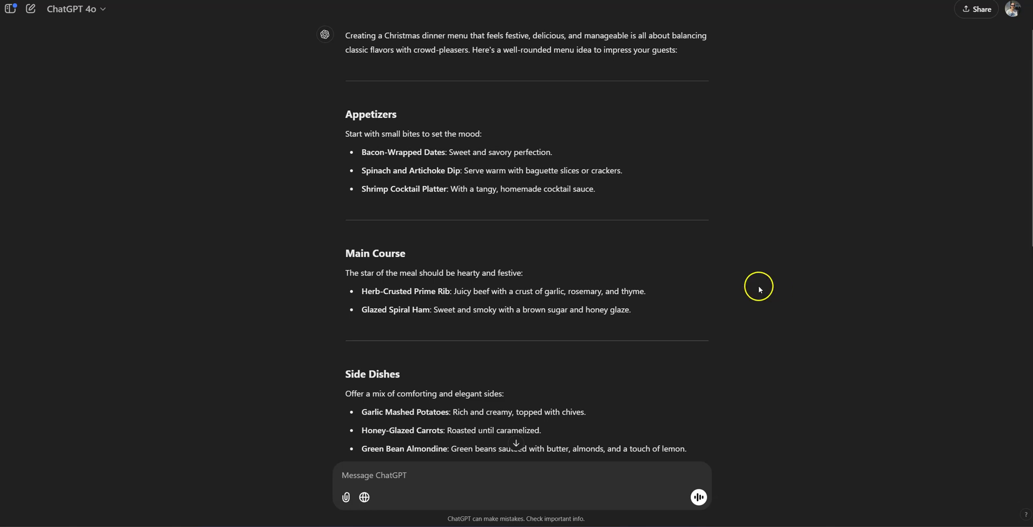
- Send the follow-up message "We are feeding 16 people, so a 3-4 mains might be good"
left_click(429, 477)
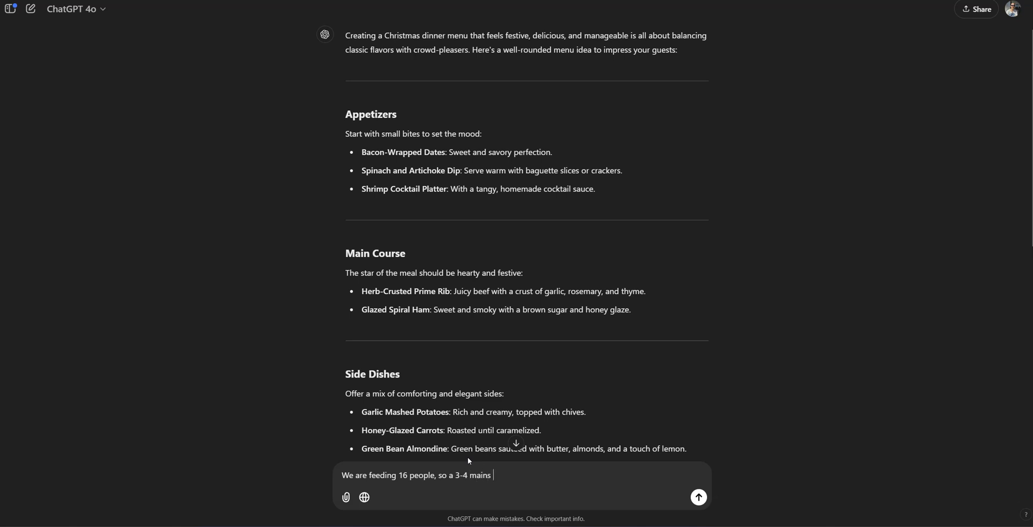
key("Return")
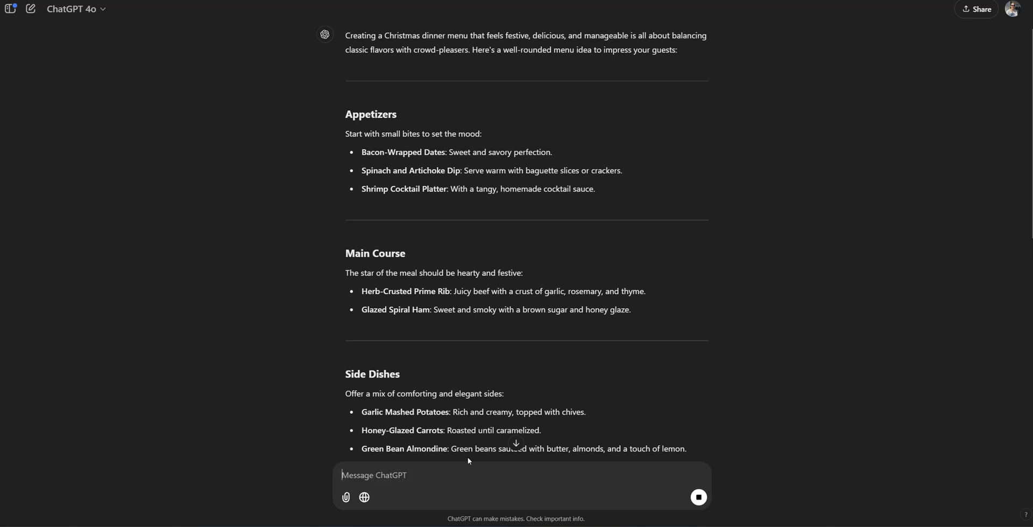
- Review the rest of the first menu down to its drinks, and the appetizers and main courses of the updated menu for 16 people
scroll(288, 214, "up", 6)
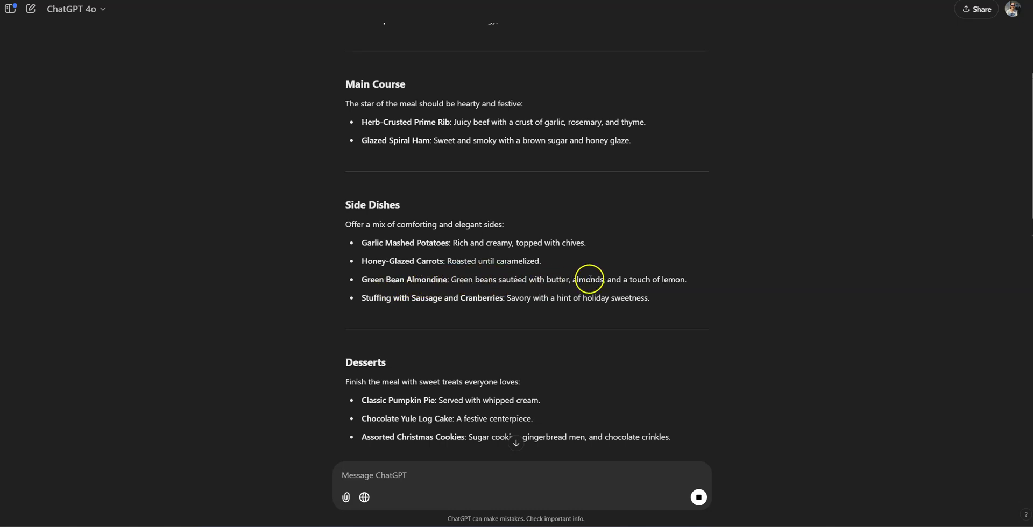
scroll(376, 285, "down", 1)
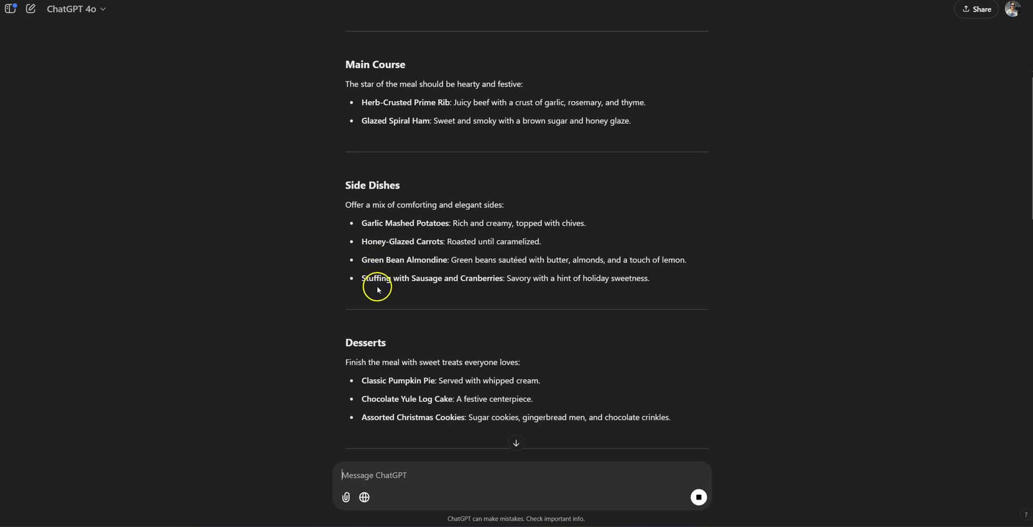
scroll(353, 293, "down", 3)
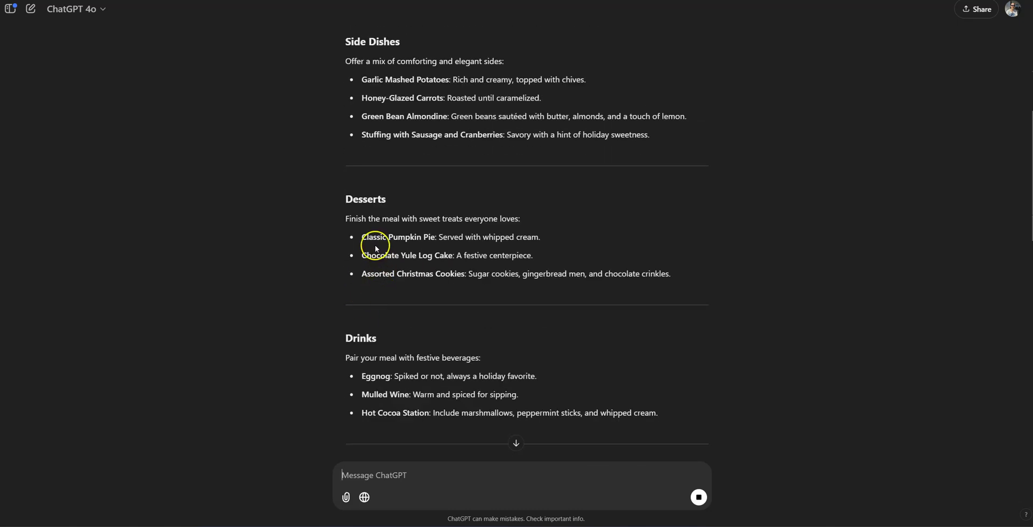
scroll(368, 237, "down", 4)
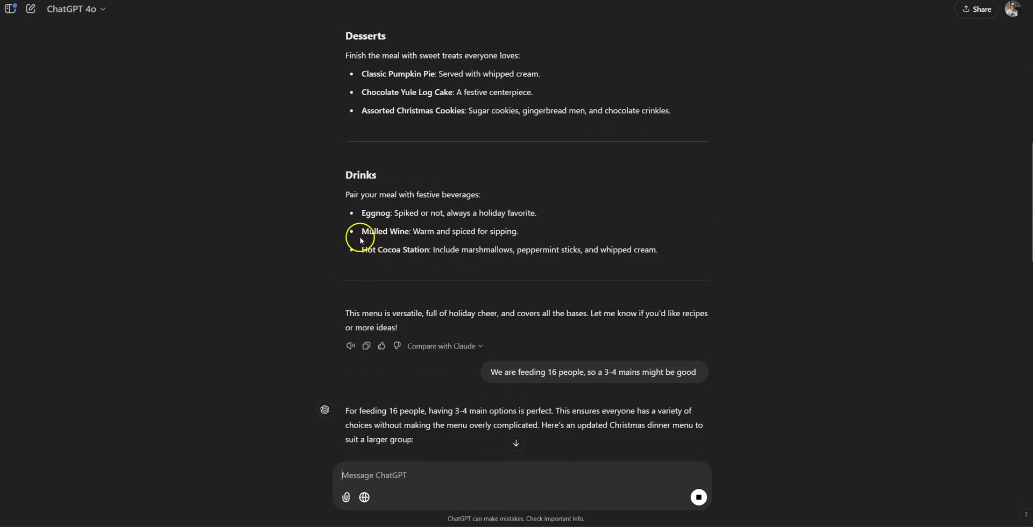
scroll(350, 237, "down", 3)
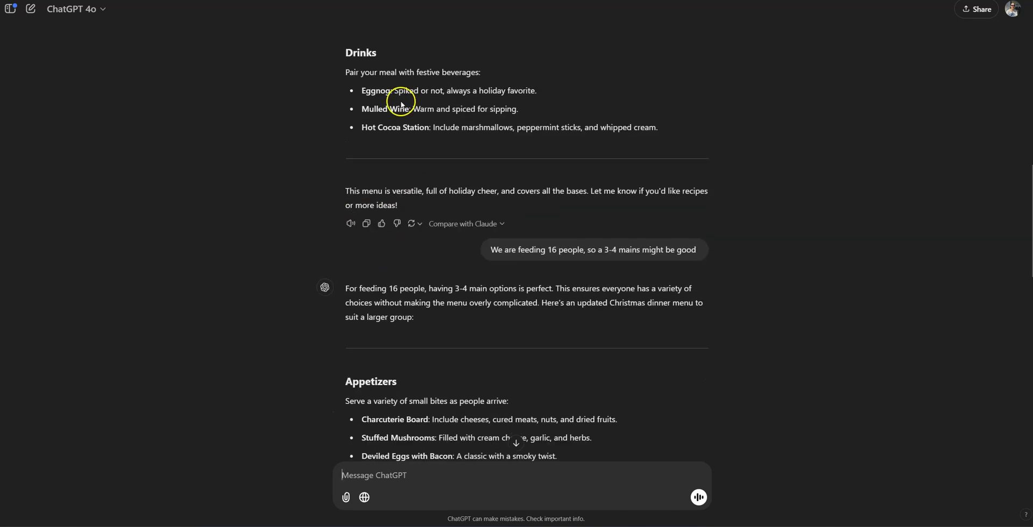
left_click_drag(358, 106, 487, 107)
left_click(312, 124)
scroll(387, 180, "down", 3)
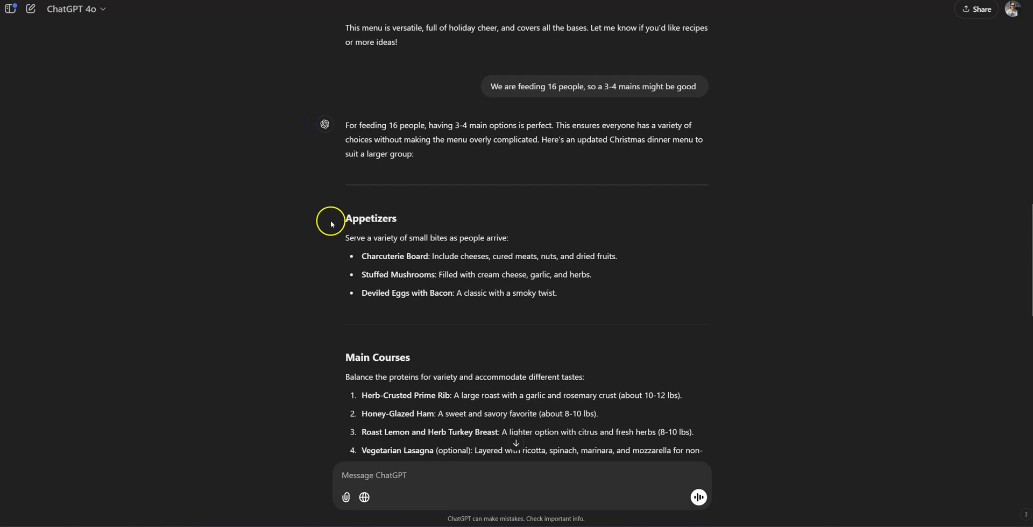
scroll(342, 189, "down", 2)
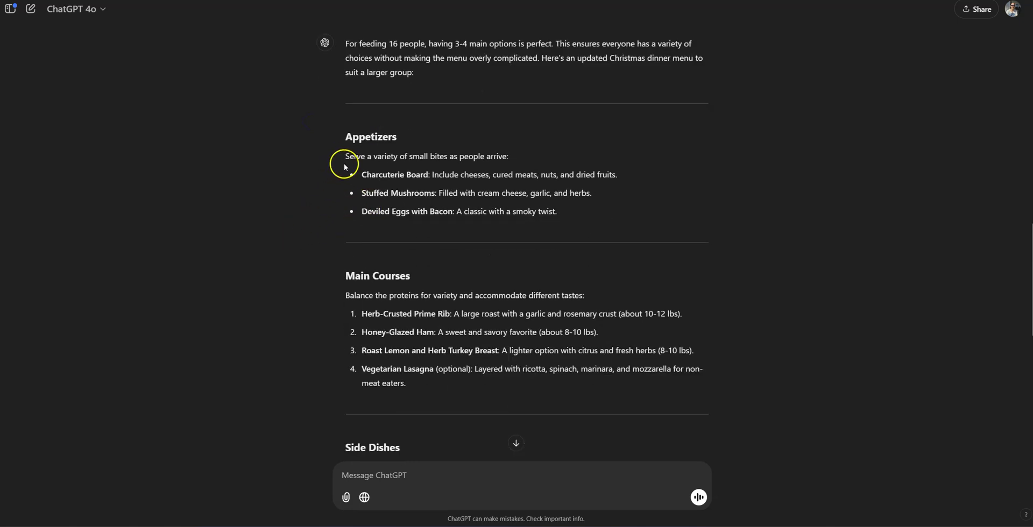
- Send the follow-up message "Can you please include fresh seafood"
scroll(365, 180, "down", 2)
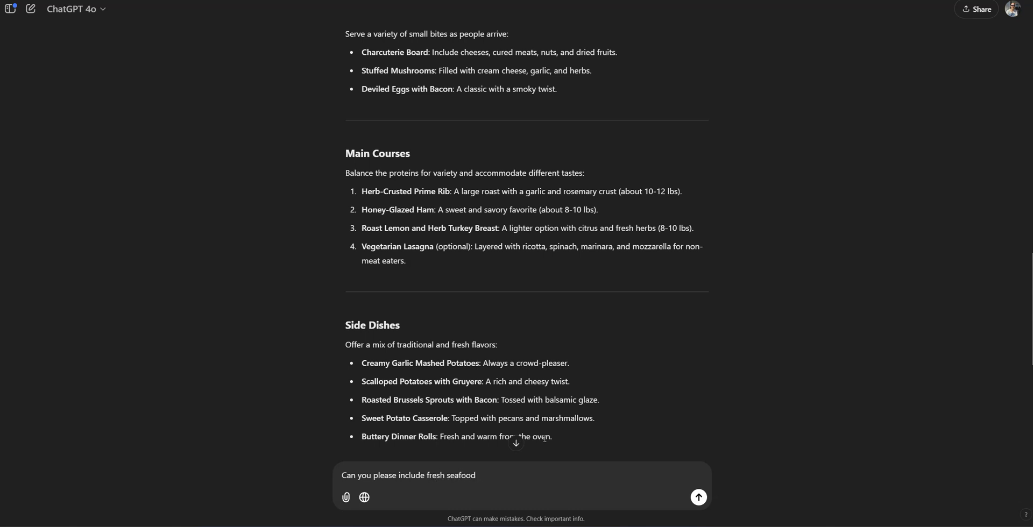
key("Return")
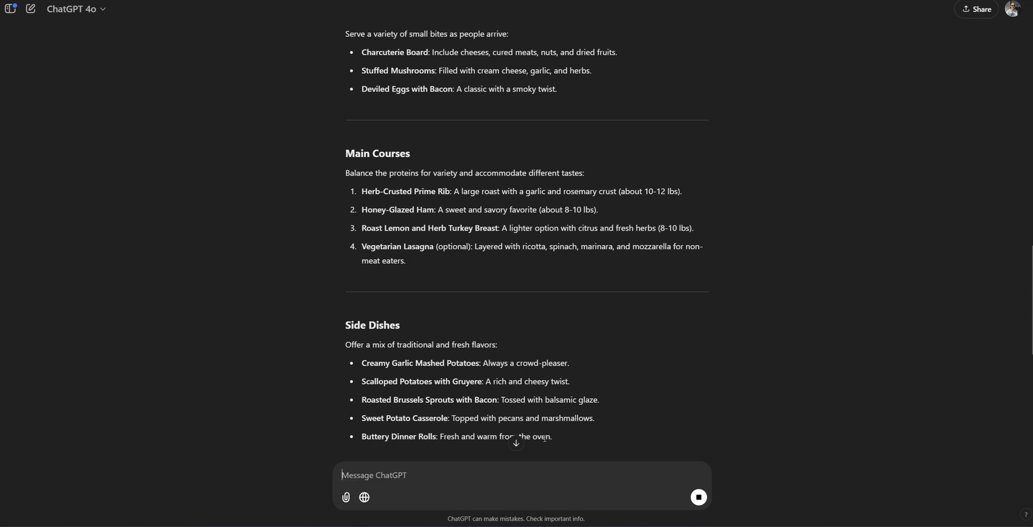
scroll(286, 285, "down", 3)
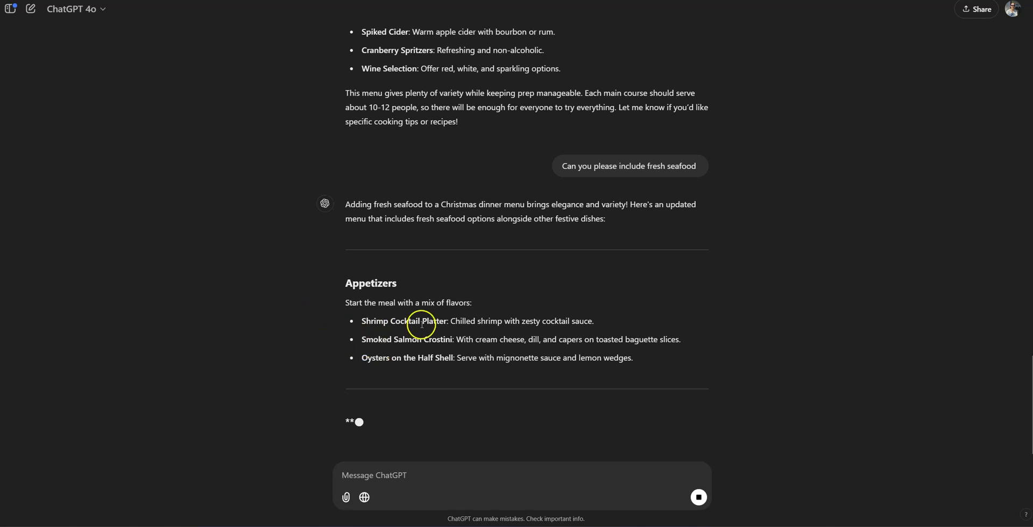
- Examine the appetizers and main courses in the seafood version of the menu
scroll(279, 339, "up", 2)
scroll(278, 332, "down", 2)
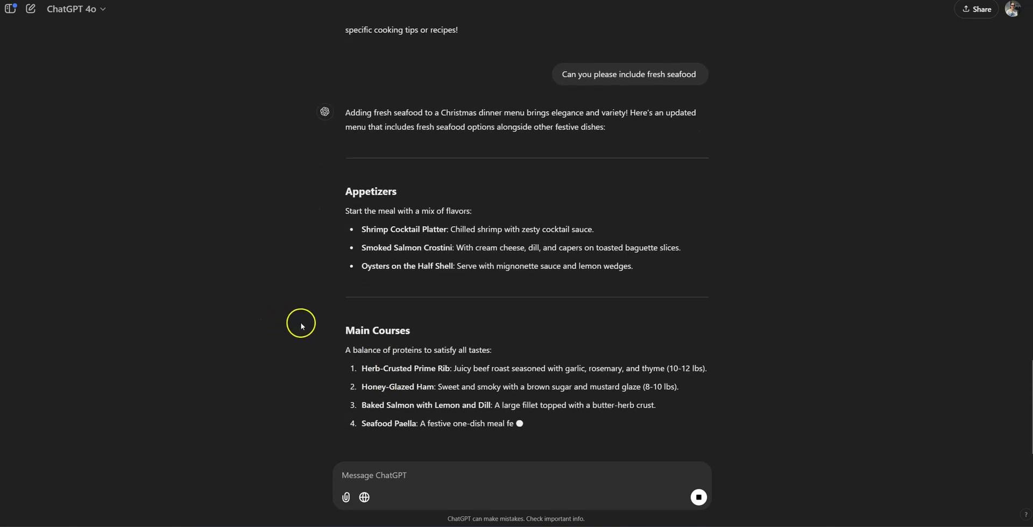
scroll(353, 368, "up", 1)
scroll(339, 359, "down", 2)
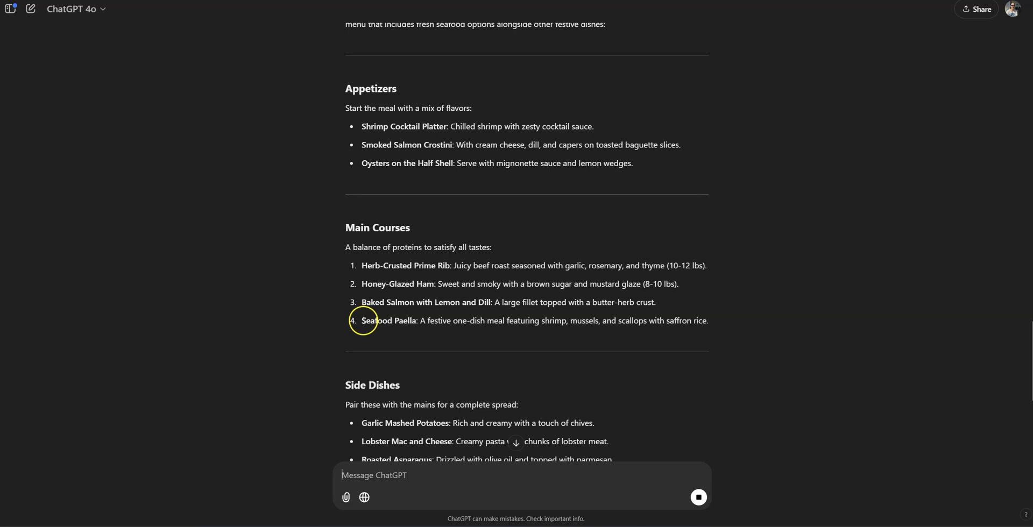
left_click_drag(373, 321, 662, 322)
left_click(368, 306)
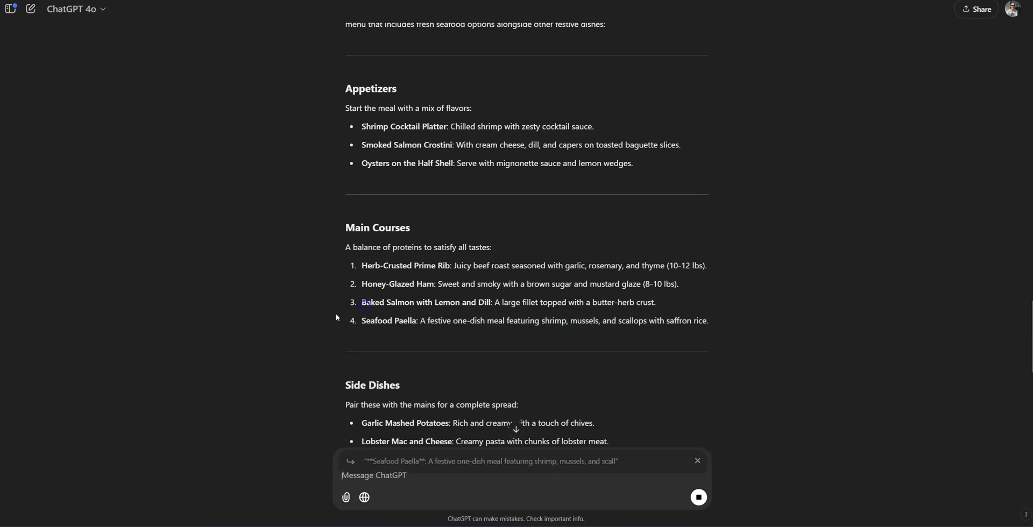
left_click(335, 316)
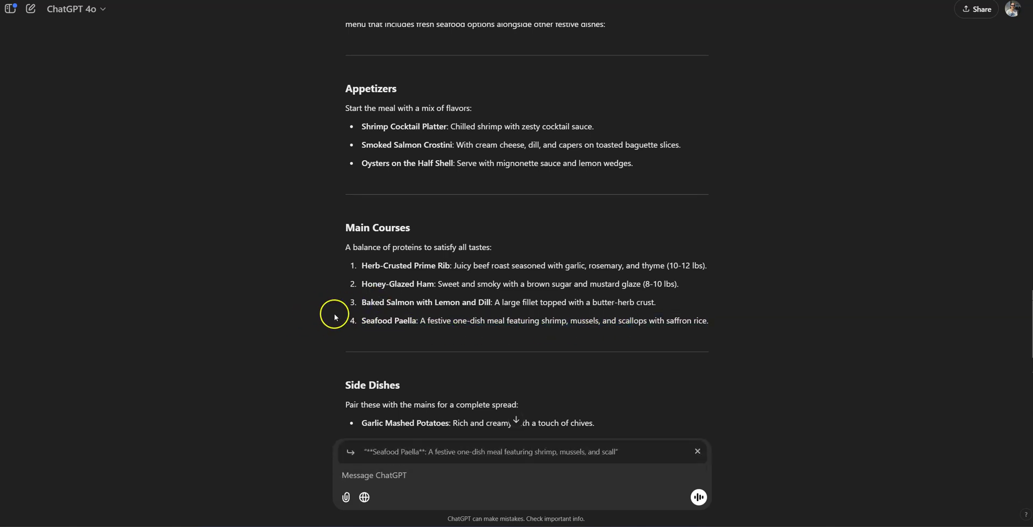
left_click(697, 452)
- Examine the side dishes and desserts of the seafood menu, and recheck its appetizers and main courses against the seafood request
scroll(309, 245, "down", 3)
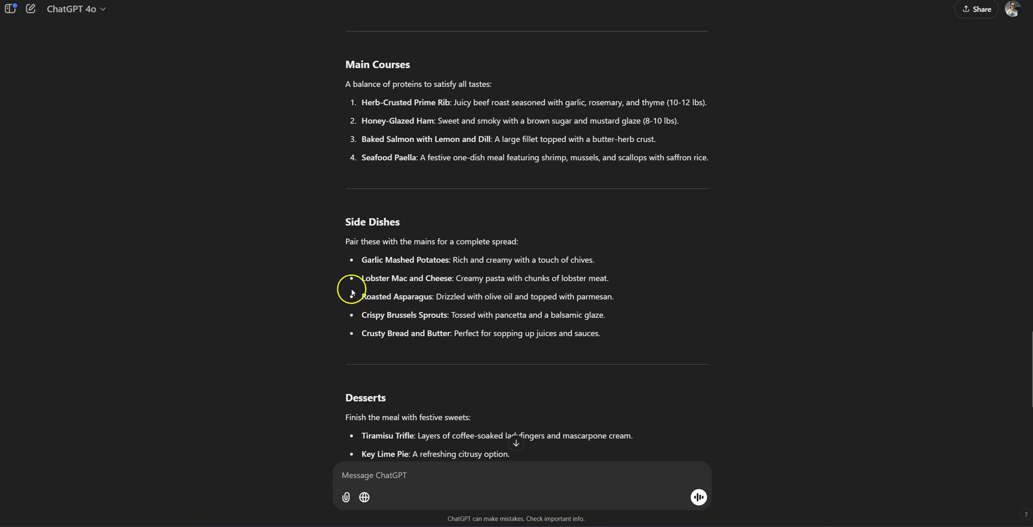
scroll(298, 282, "down", 2)
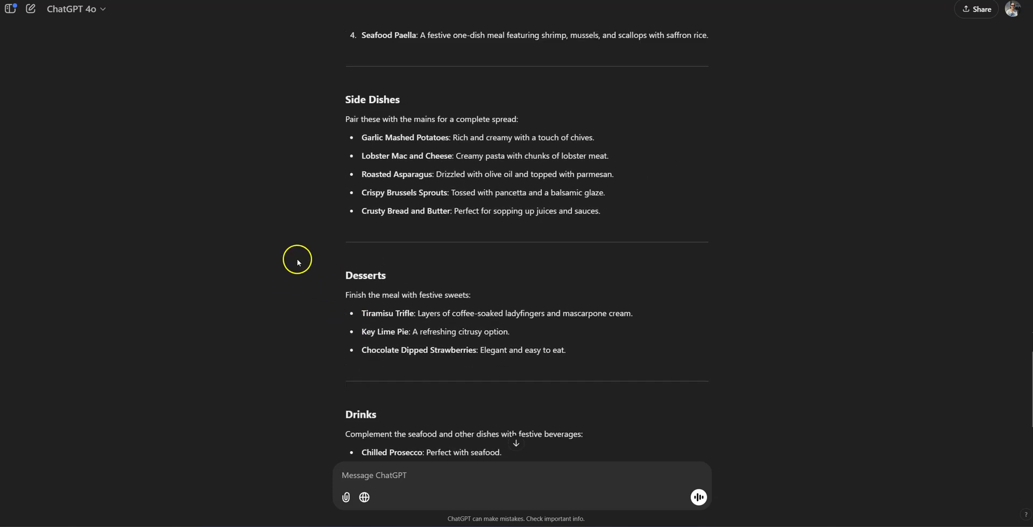
scroll(350, 239, "up", 3)
scroll(453, 270, "up", 3)
scroll(453, 270, "up", 3)
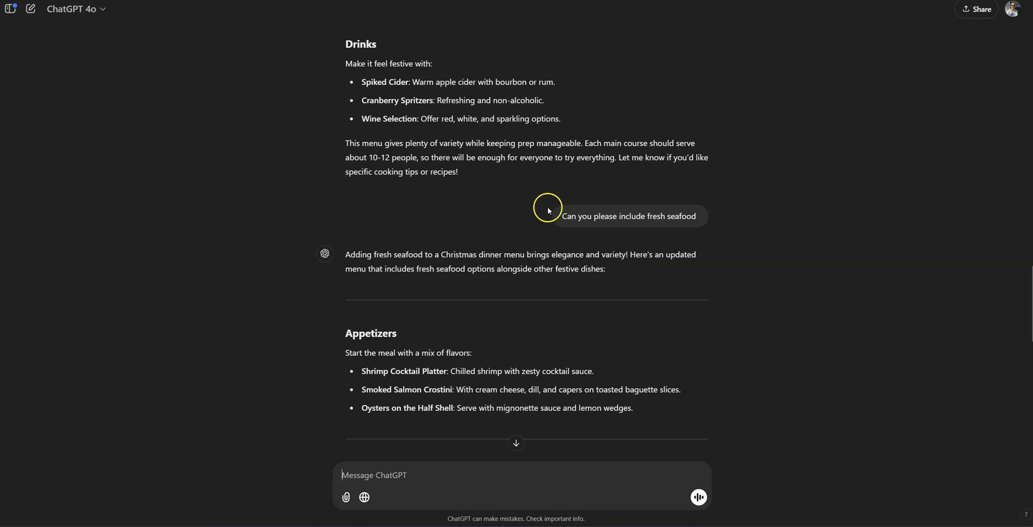
scroll(547, 207, "down", 4)
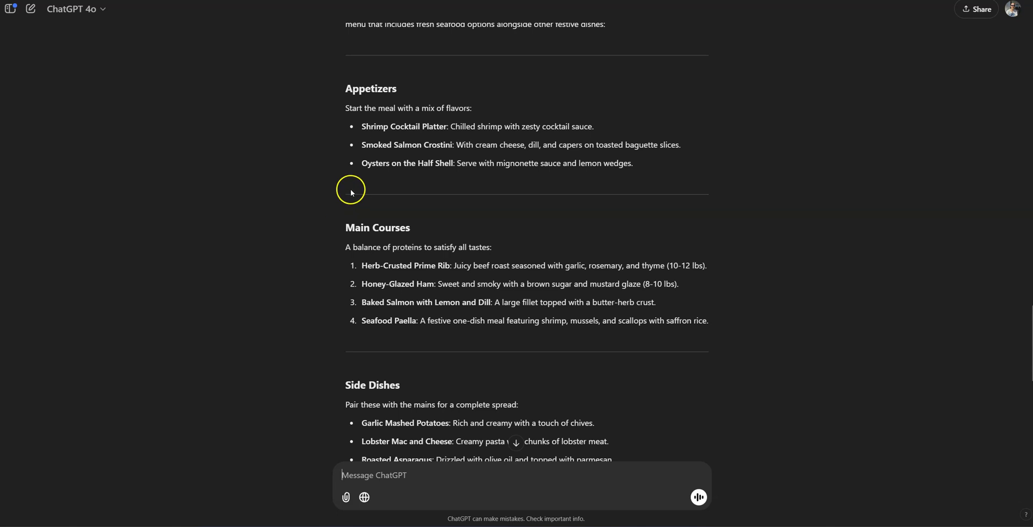
scroll(344, 202, "up", 1)
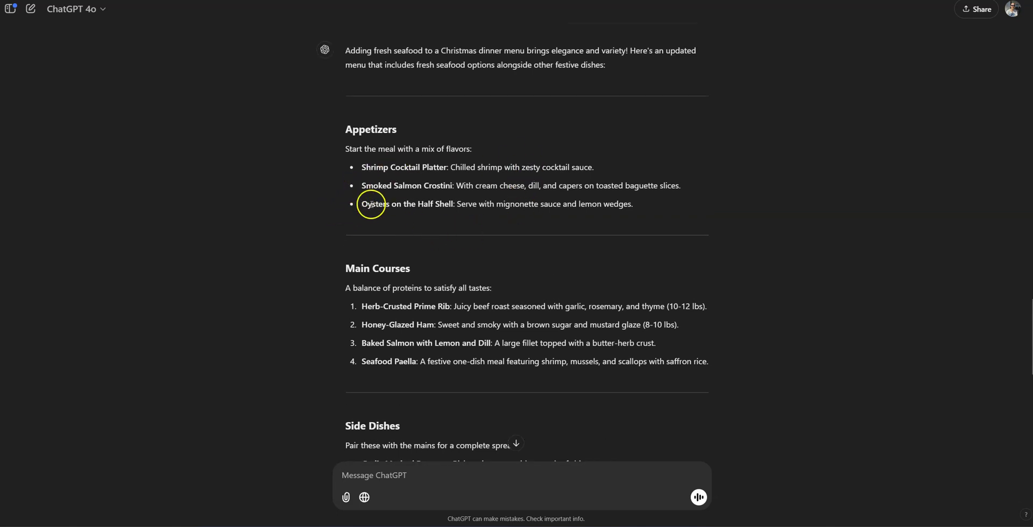
scroll(323, 253, "down", 2)
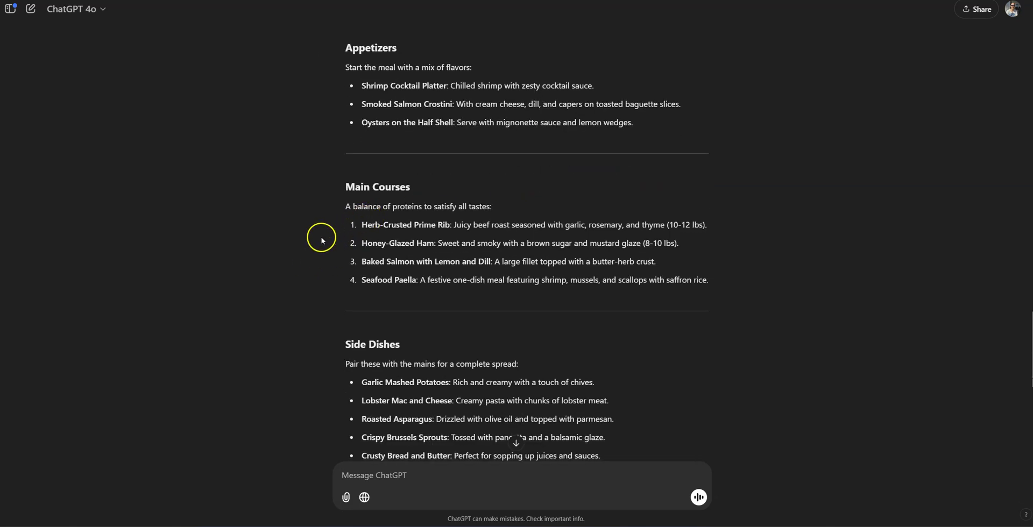
scroll(322, 232, "down", 2)
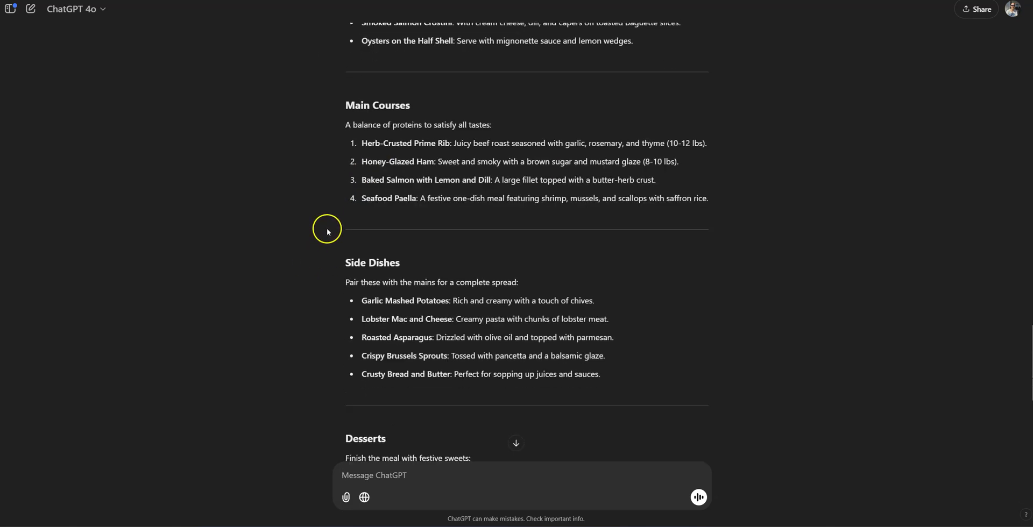
- Examine the desserts and drinks of the seafood menu, and recheck its appetizers, main courses and side dishes
scroll(328, 232, "down", 3)
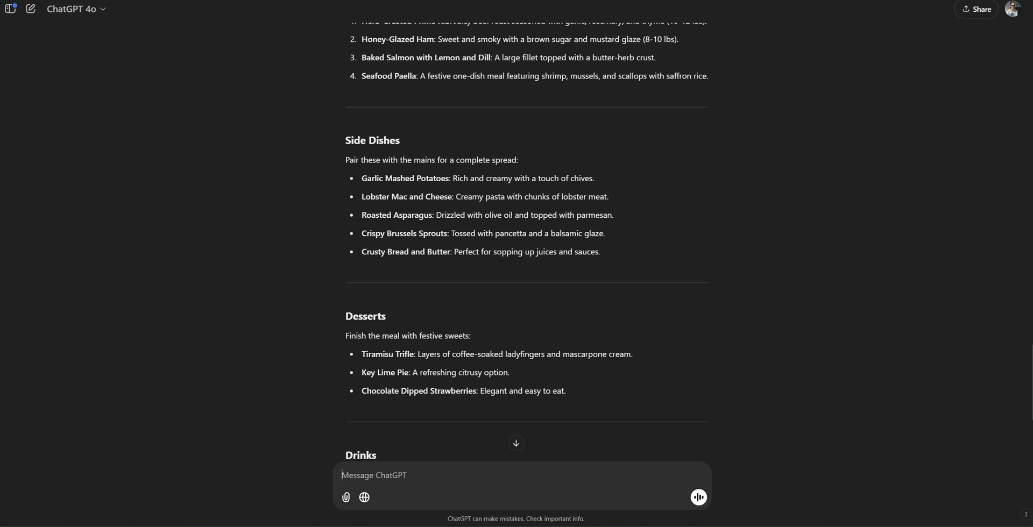
scroll(668, 145, "down", 4)
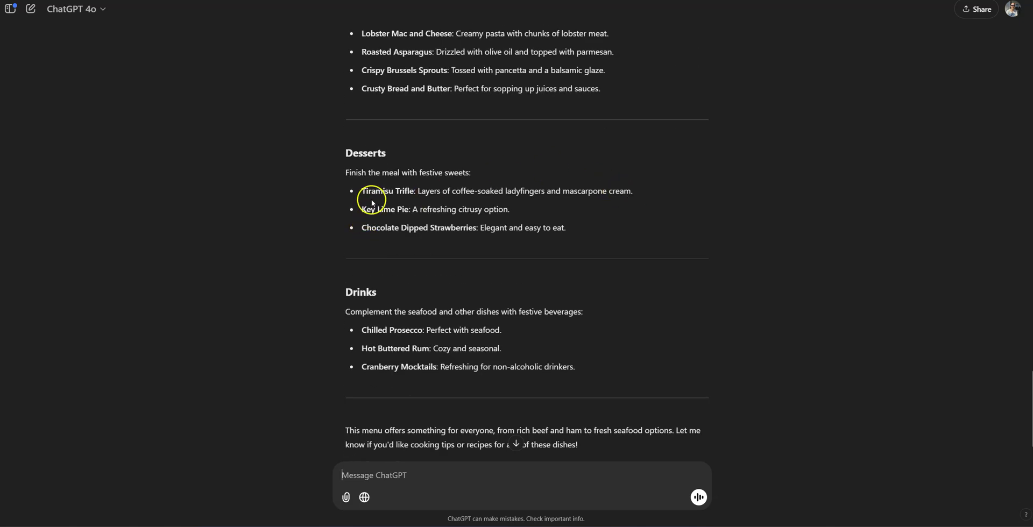
left_click_drag(371, 191, 408, 191)
left_click(370, 228)
scroll(397, 218, "down", 1)
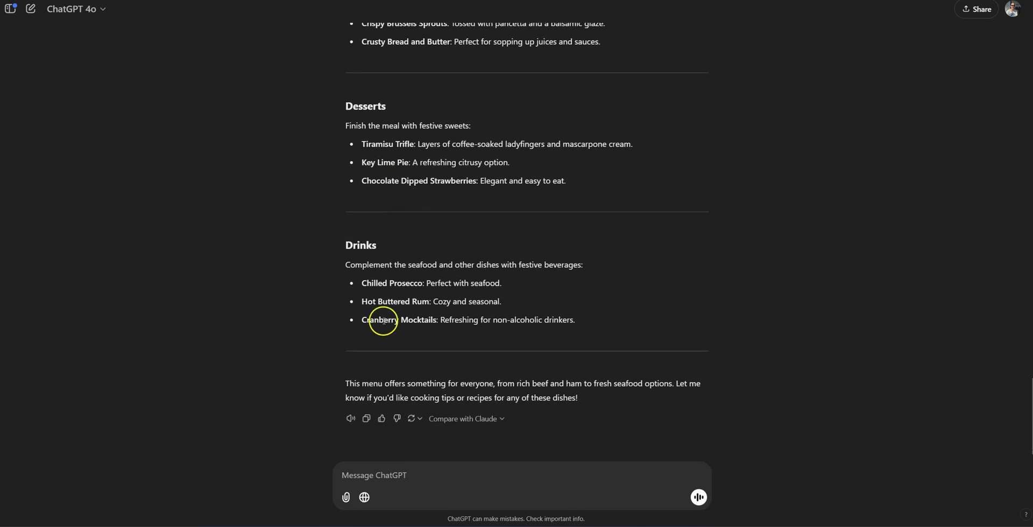
scroll(389, 330, "up", 8)
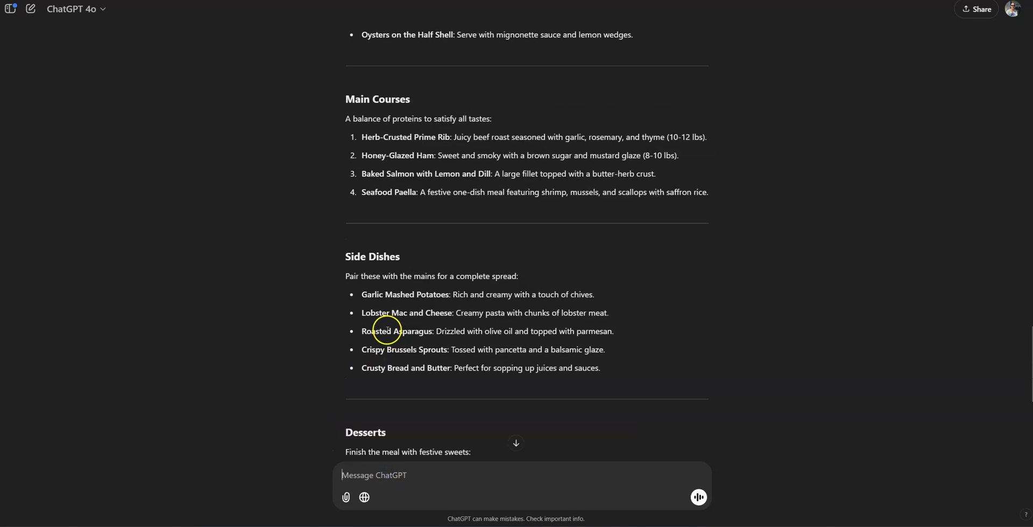
scroll(425, 325, "down", 2)
scroll(468, 310, "up", 4)
scroll(472, 311, "up", 1)
scroll(480, 370, "down", 2)
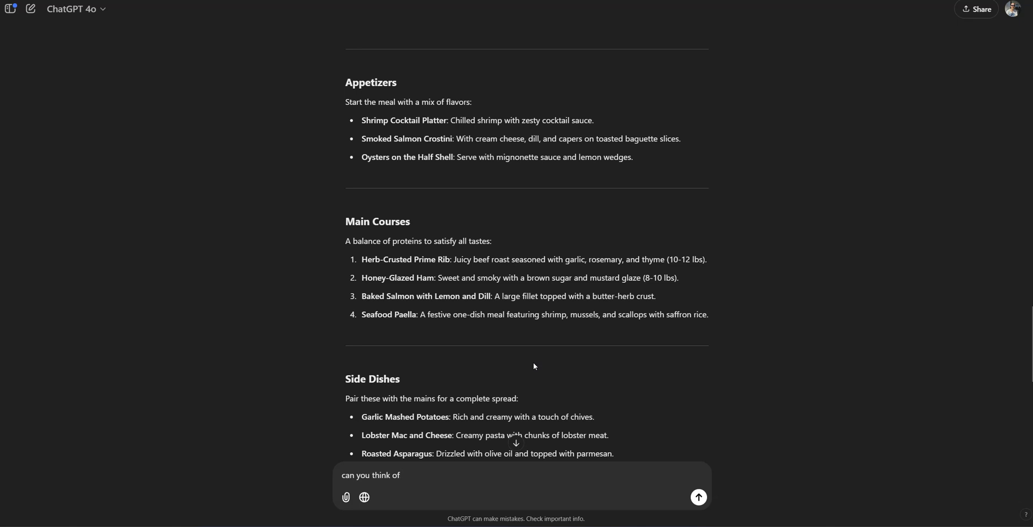
- Send the follow-up message "can you think of something for children under 10 to eat" and go to the end of the reply
type("something for children under 10 t")
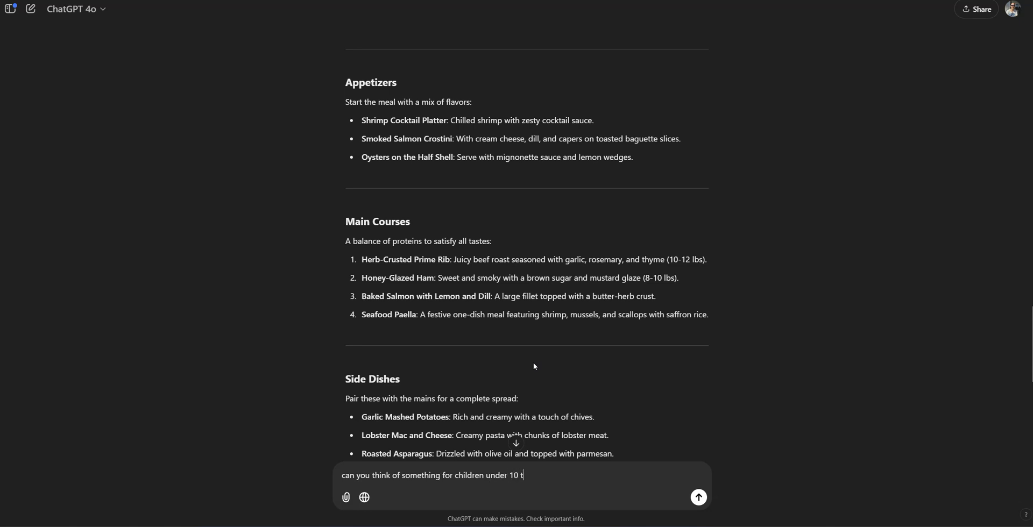
type("o eat")
key("Return")
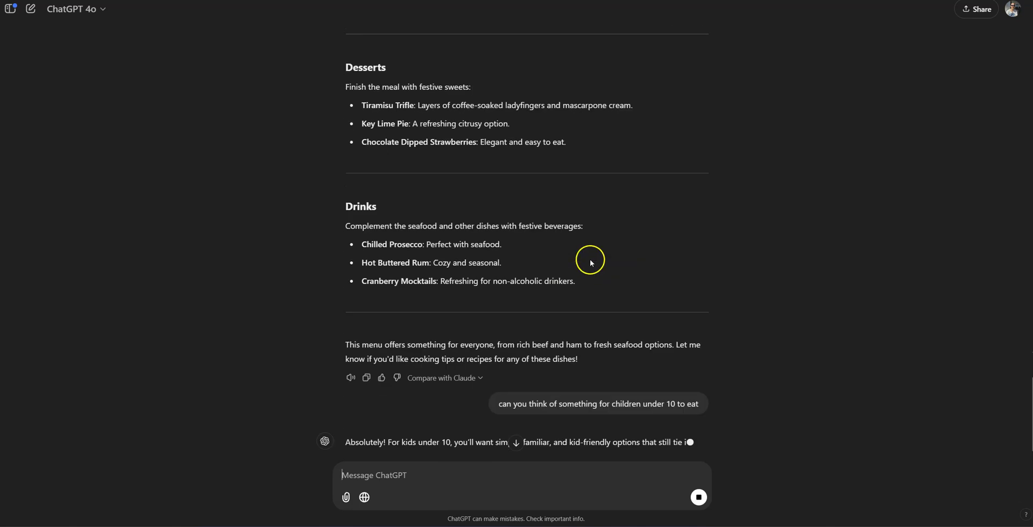
left_click(516, 443)
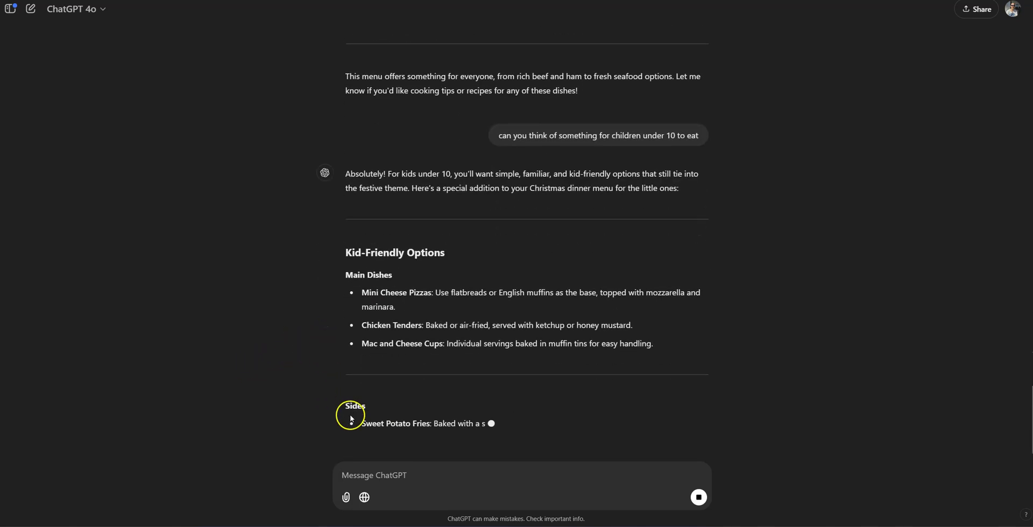
- Examine the kid-friendly main dishes, sides, desserts and drinks, and compare them with the seafood menu's dishes
scroll(332, 301, "up", 1)
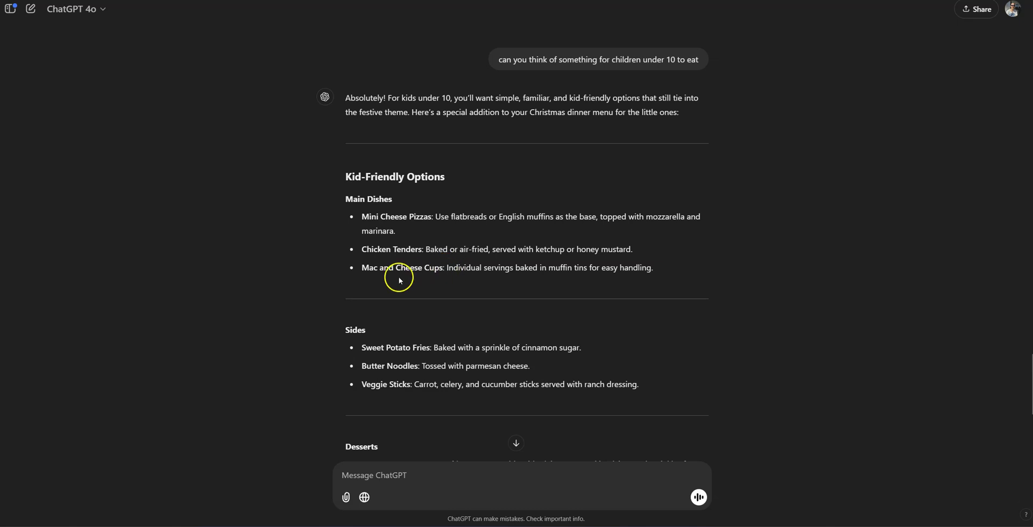
left_click_drag(369, 267, 486, 279)
left_click(362, 272)
scroll(344, 339, "down", 1)
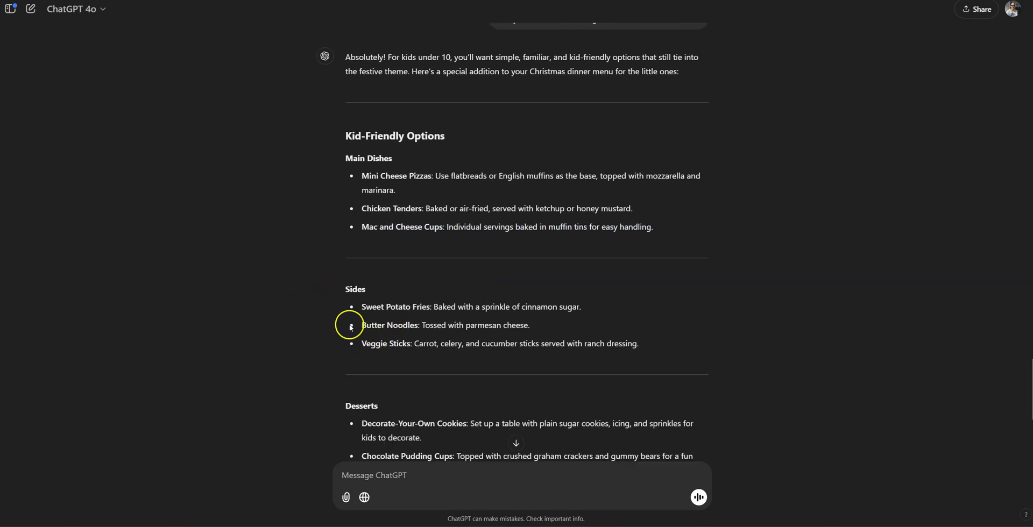
scroll(351, 327, "down", 1)
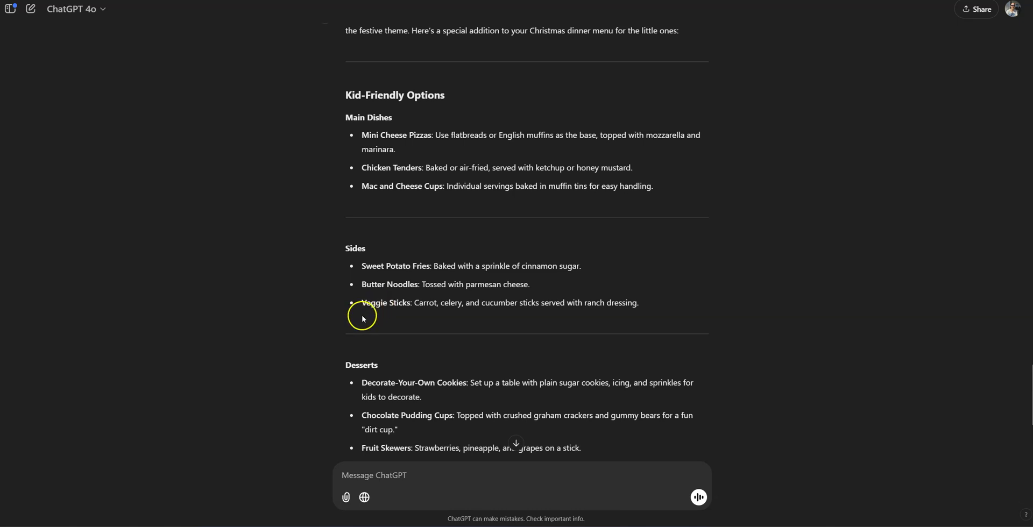
scroll(360, 316, "down", 3)
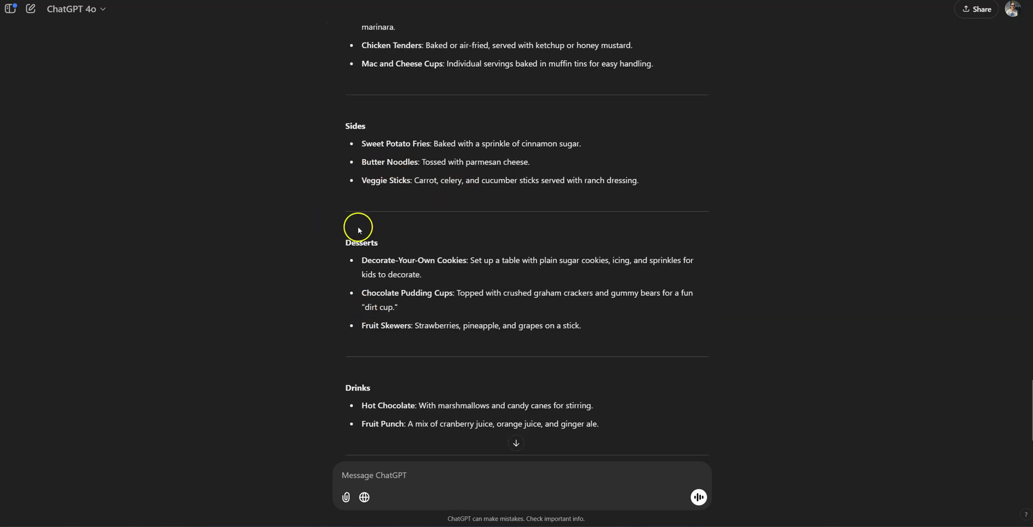
scroll(347, 269, "down", 3)
scroll(315, 311, "up", 3)
scroll(315, 310, "down", 3)
scroll(314, 309, "up", 7)
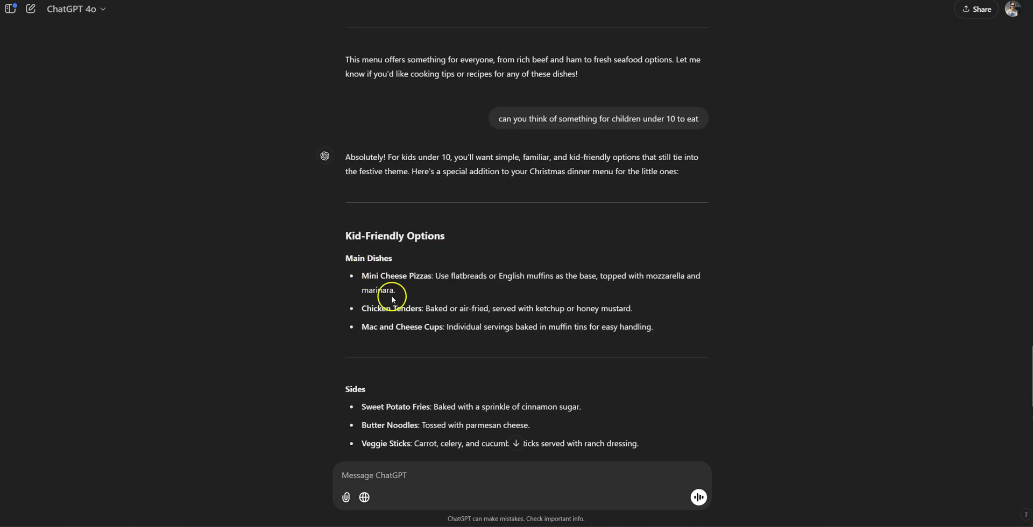
scroll(336, 230, "down", 2)
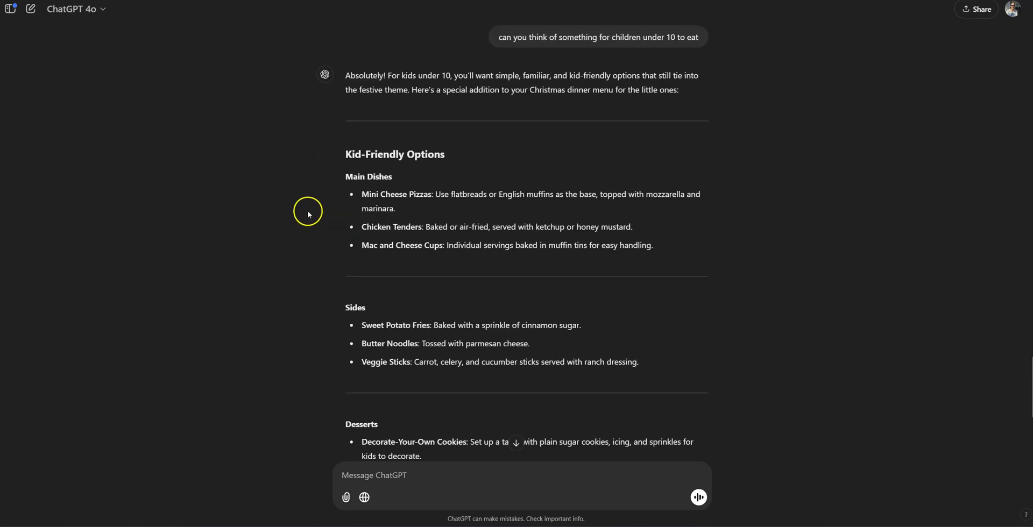
scroll(309, 212, "up", 14)
scroll(310, 212, "up", 8)
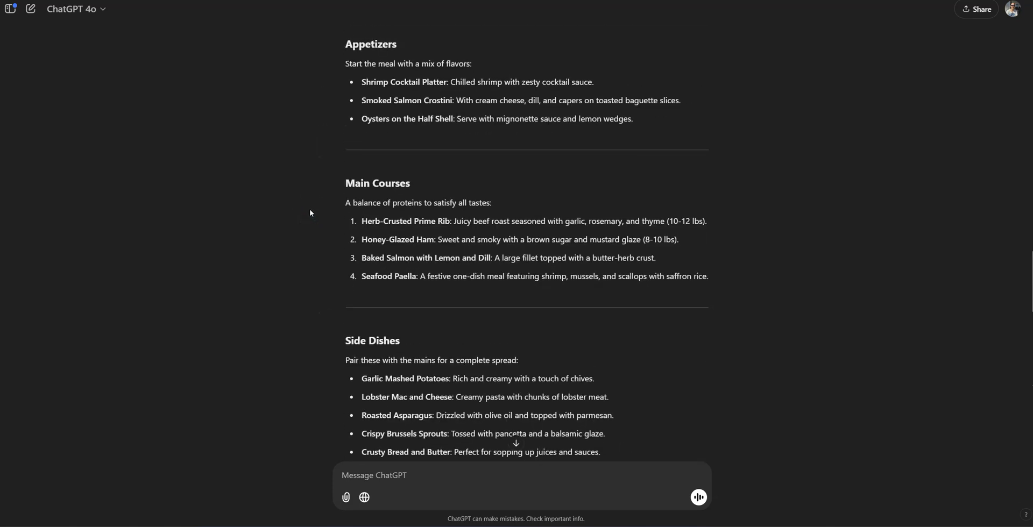
scroll(445, 224, "down", 4)
scroll(445, 223, "down", 15)
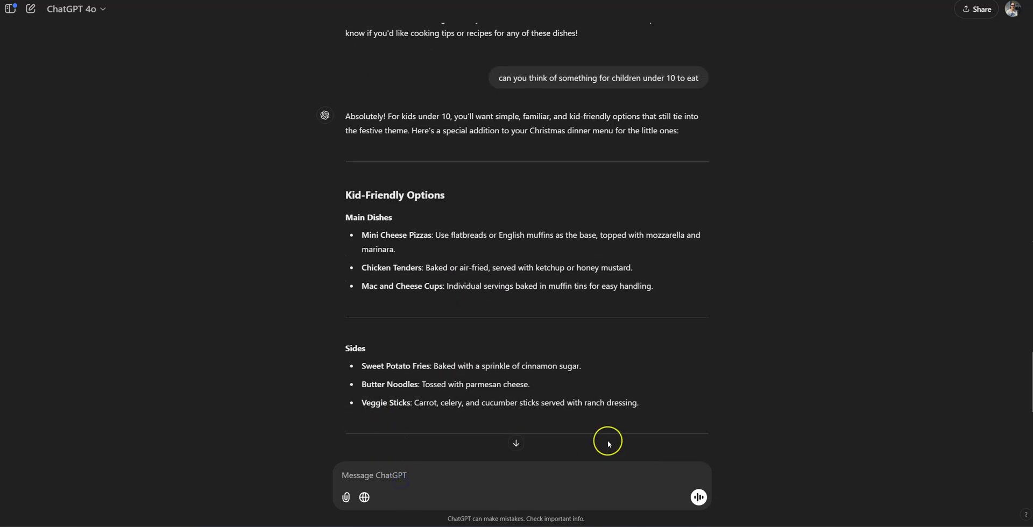
- Send the message "my favorite desert is pavilova"
type("m")
type("lova ")
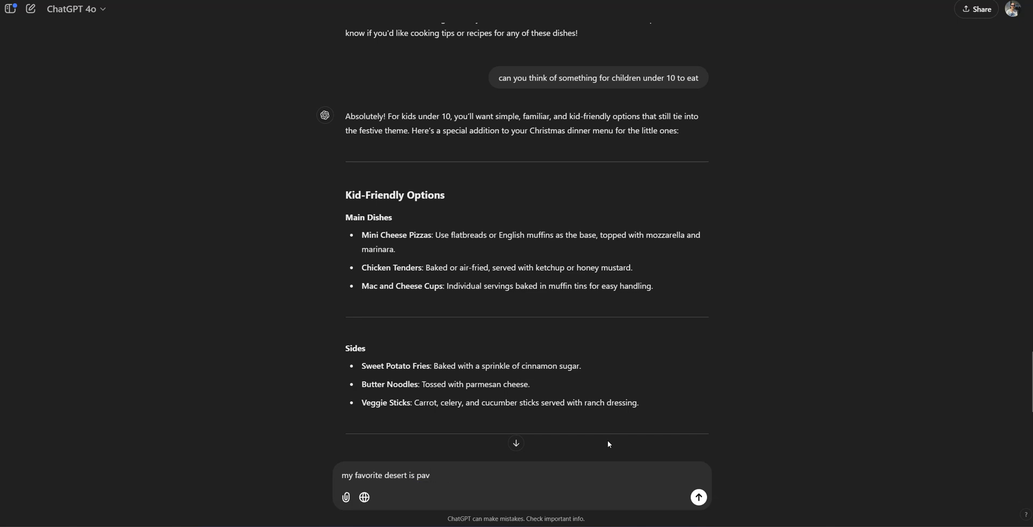
type("lova")
key("Return")
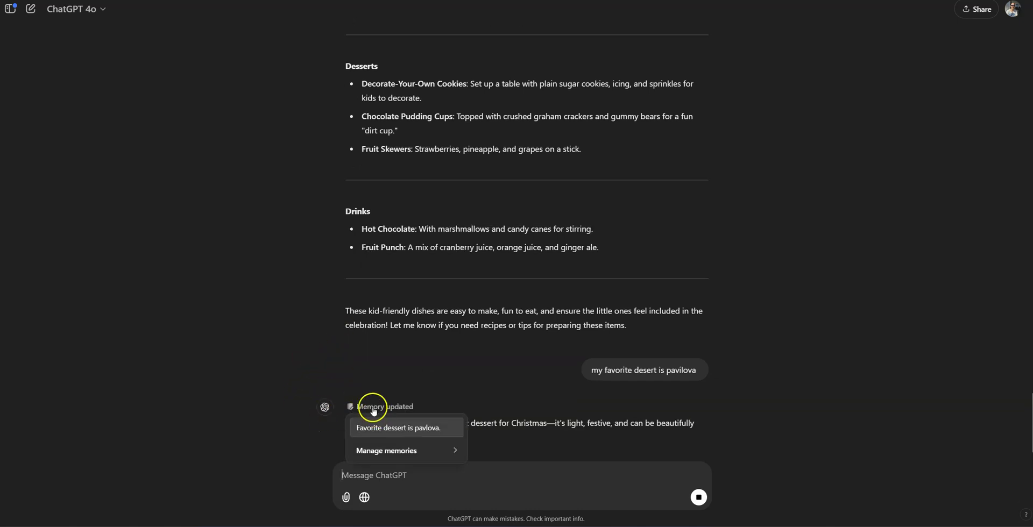
- Open the saved memories from the reply's memory update notice, clear all of them and close the memory list
mouse_move(345, 392)
mouse_move(380, 337)
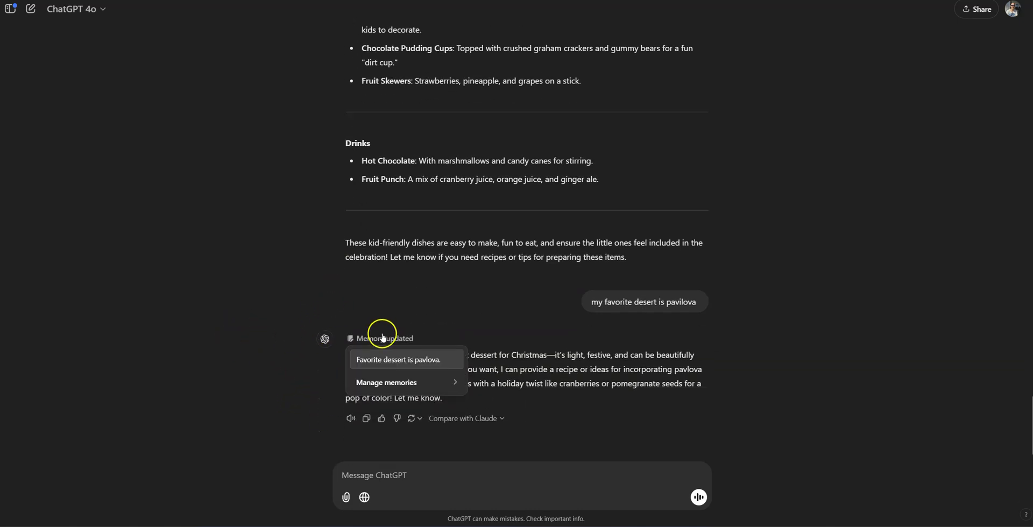
left_click(459, 384)
left_click(719, 386)
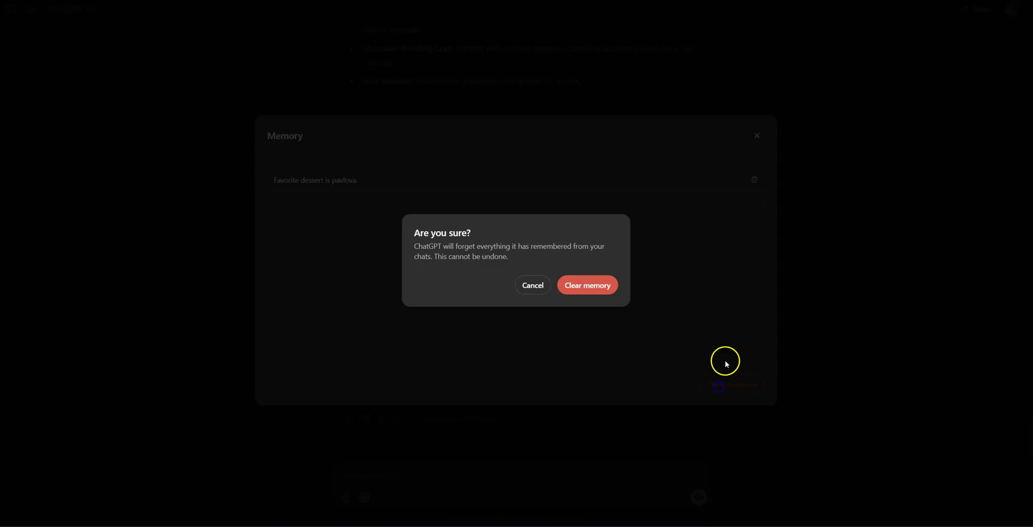
left_click(588, 286)
left_click(756, 135)
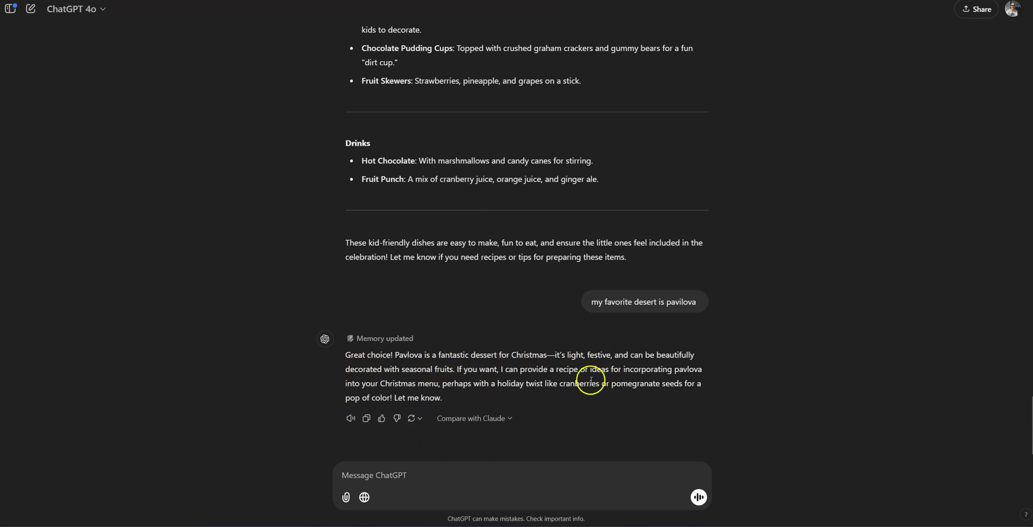
- Send the message "can you give me some interesting ways to mix up pavlova" and view the start of the reply
left_click(418, 478)
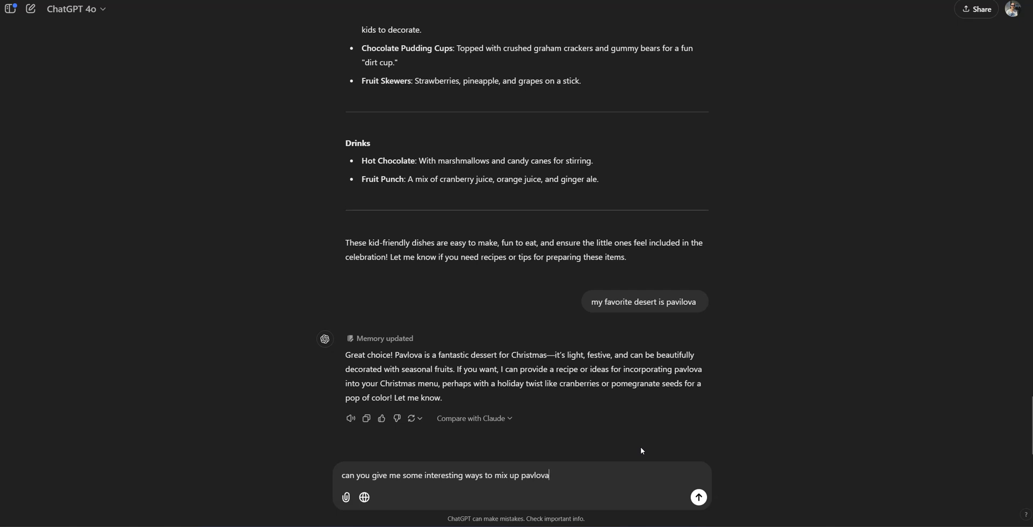
key("Return")
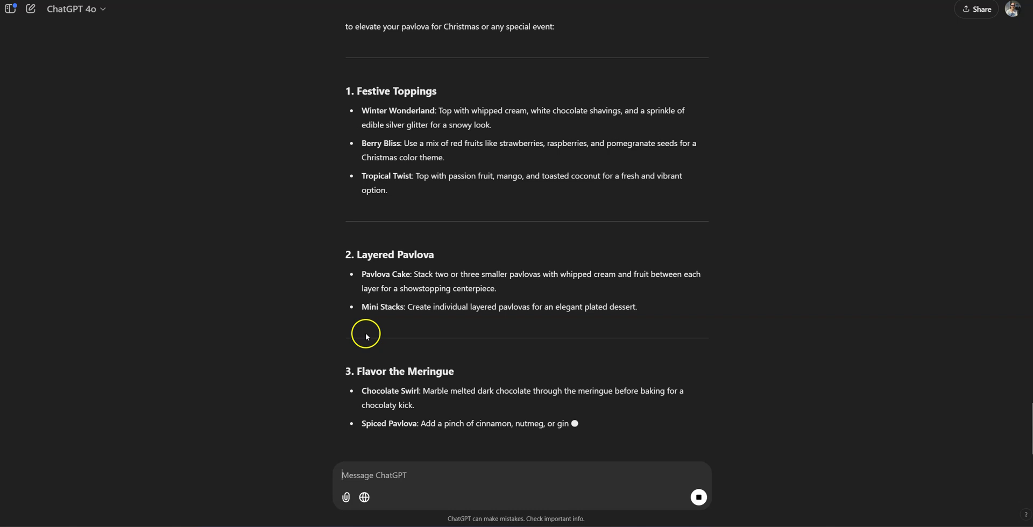
scroll(630, 356, "up", 4)
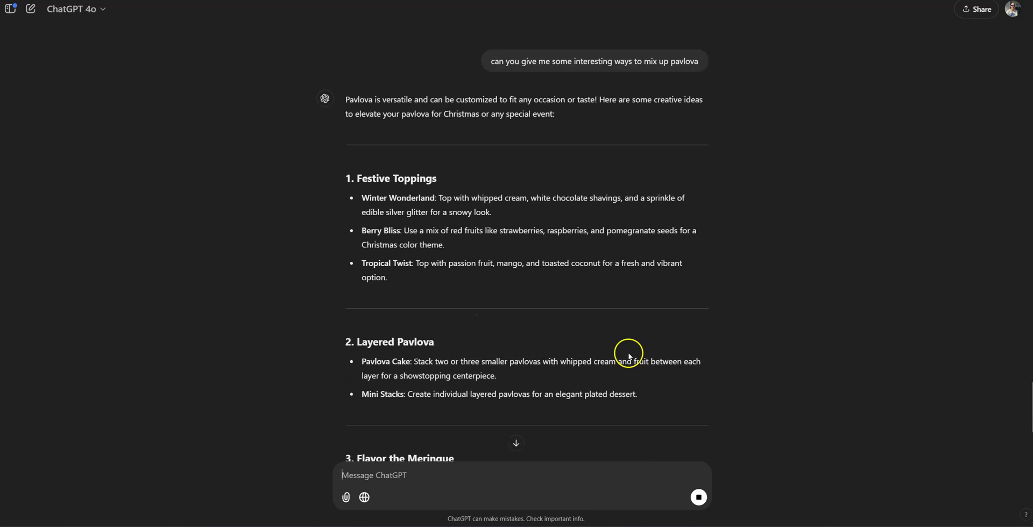
- Look back through the whole conversation to the opening chef and party planner prompt, and examine the first menu's side dishes, desserts and drinks
scroll(542, 392, "up", 15)
scroll(540, 398, "up", 15)
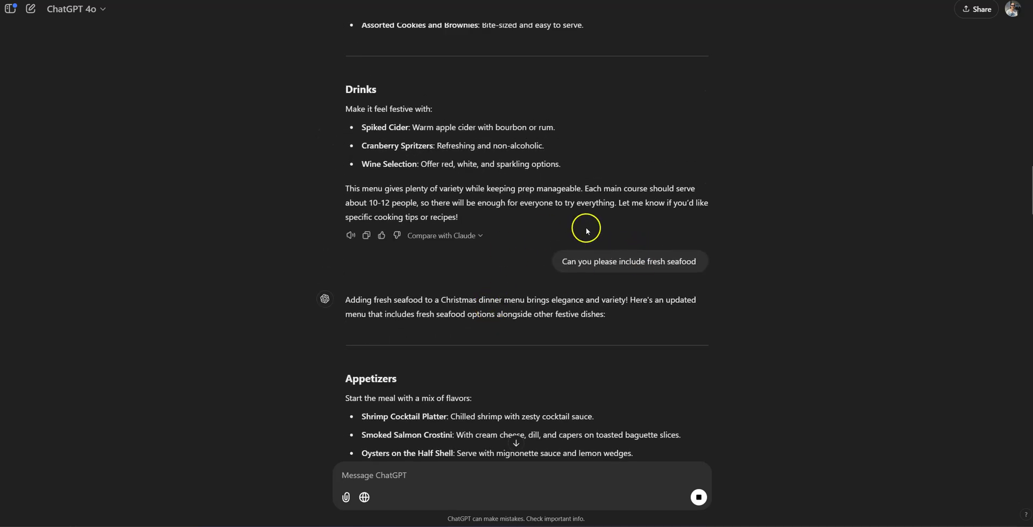
scroll(586, 230, "up", 15)
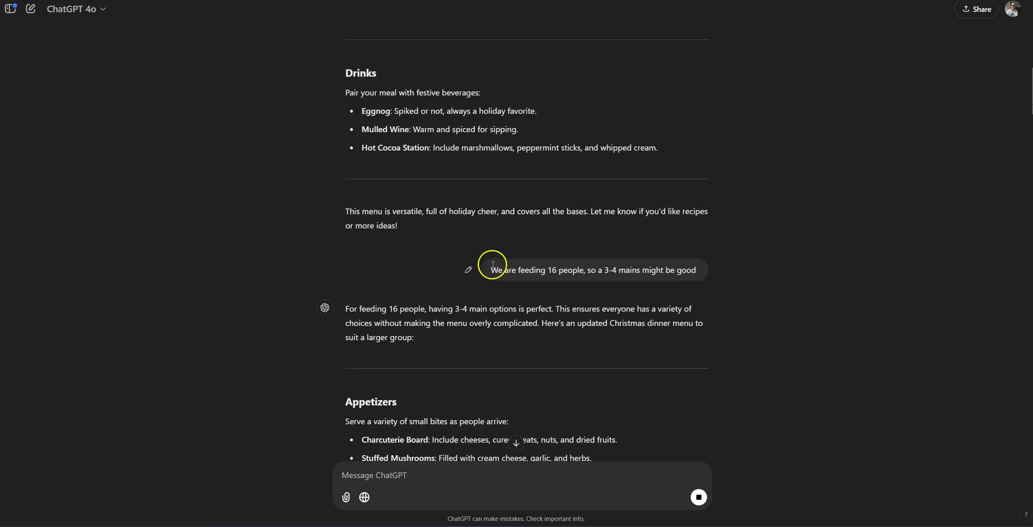
scroll(457, 329, "up", 6)
scroll(457, 334, "down", 6)
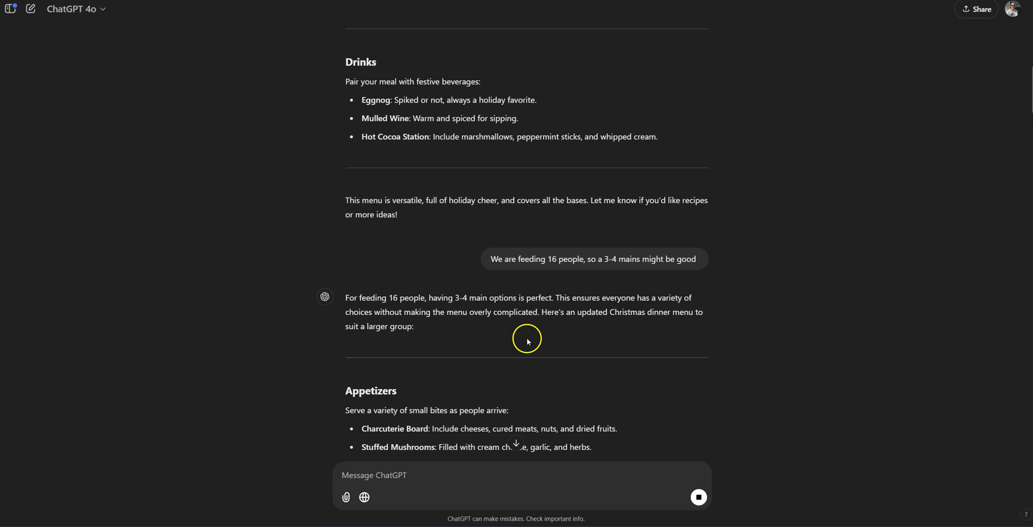
scroll(404, 257, "up", 8)
scroll(404, 256, "up", 5)
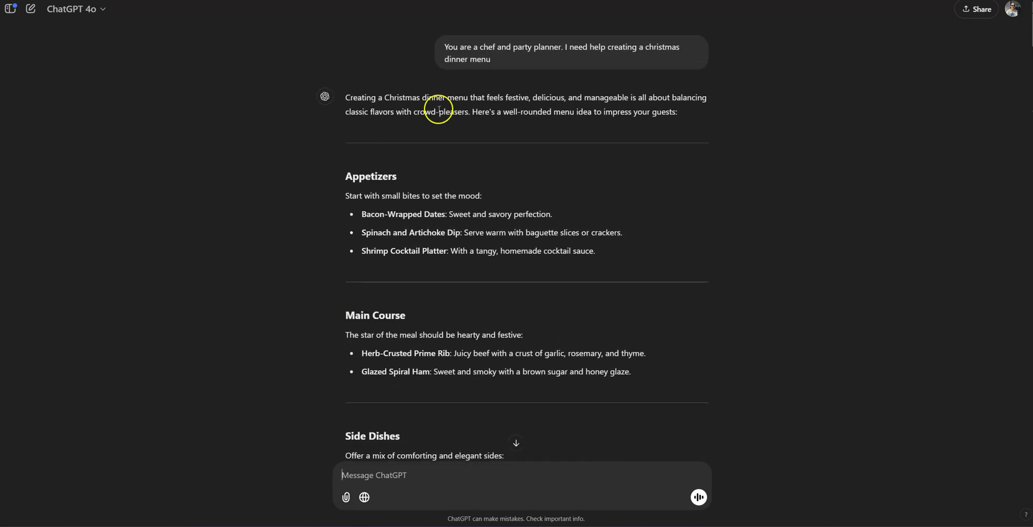
scroll(456, 157, "down", 5)
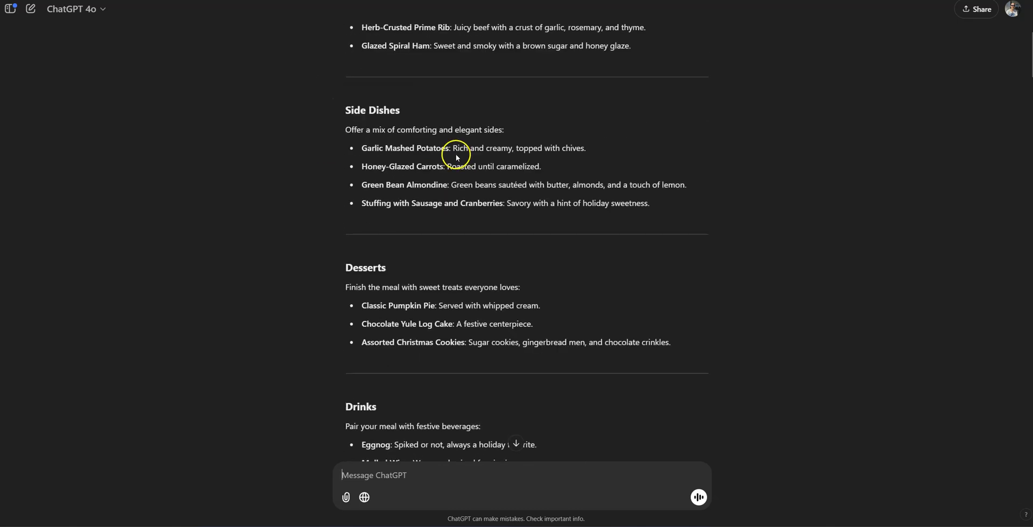
scroll(457, 157, "down", 2)
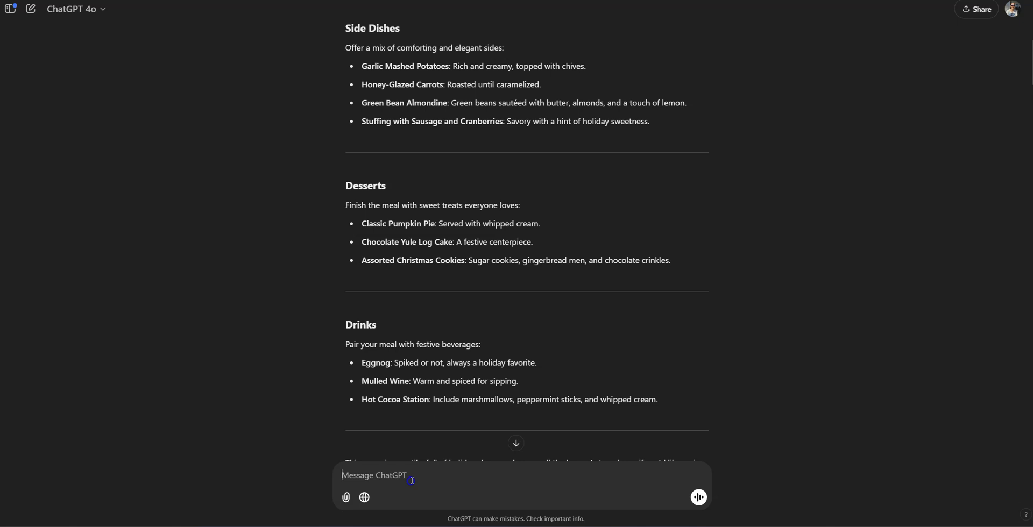
- Send the message "how do I make the honey glazed carrots"
type("how do I make the honey glaz")
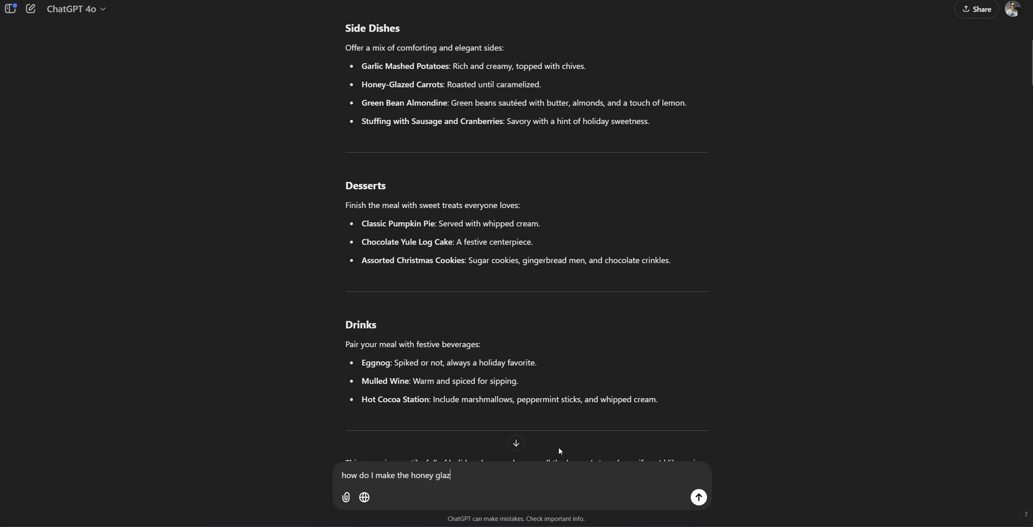
type("ed carrots")
key("Return")
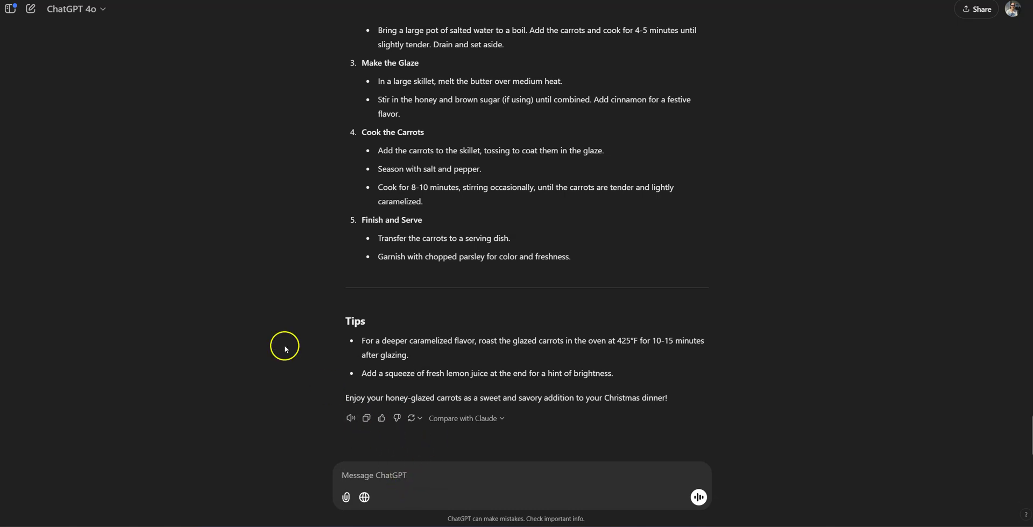
- Review the instructions and tips in the honey-glazed carrots recipe
scroll(404, 344, "up", 1)
scroll(404, 343, "up", 2)
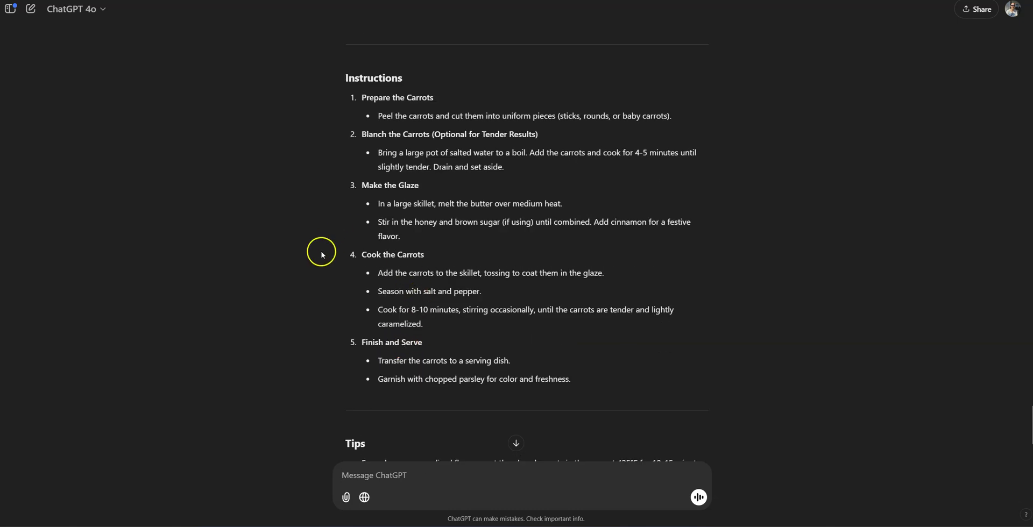
scroll(322, 253, "down", 2)
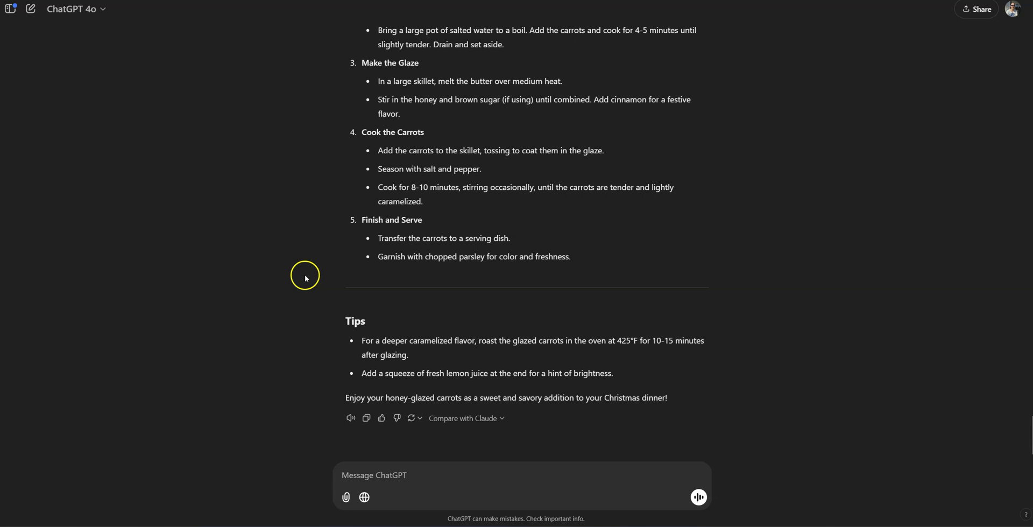
scroll(305, 276, "up", 2)
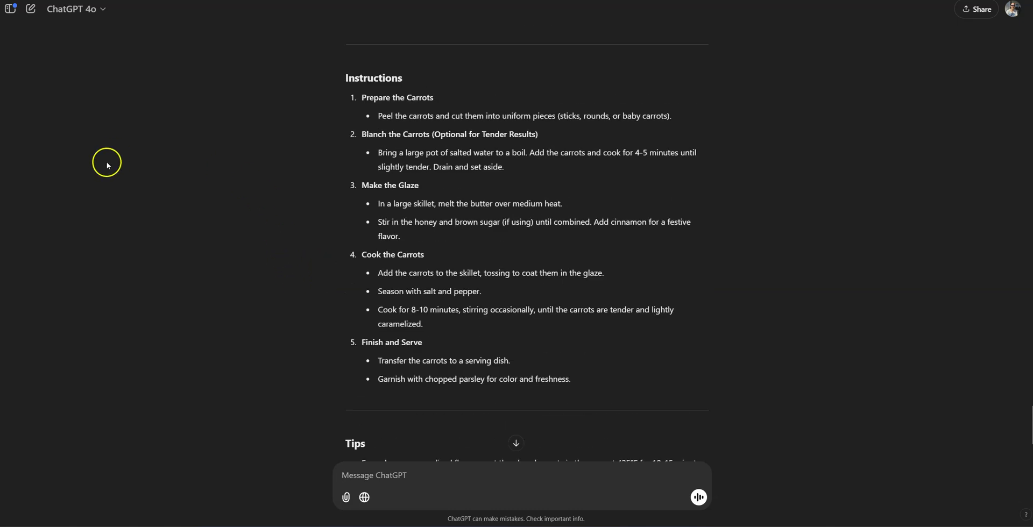